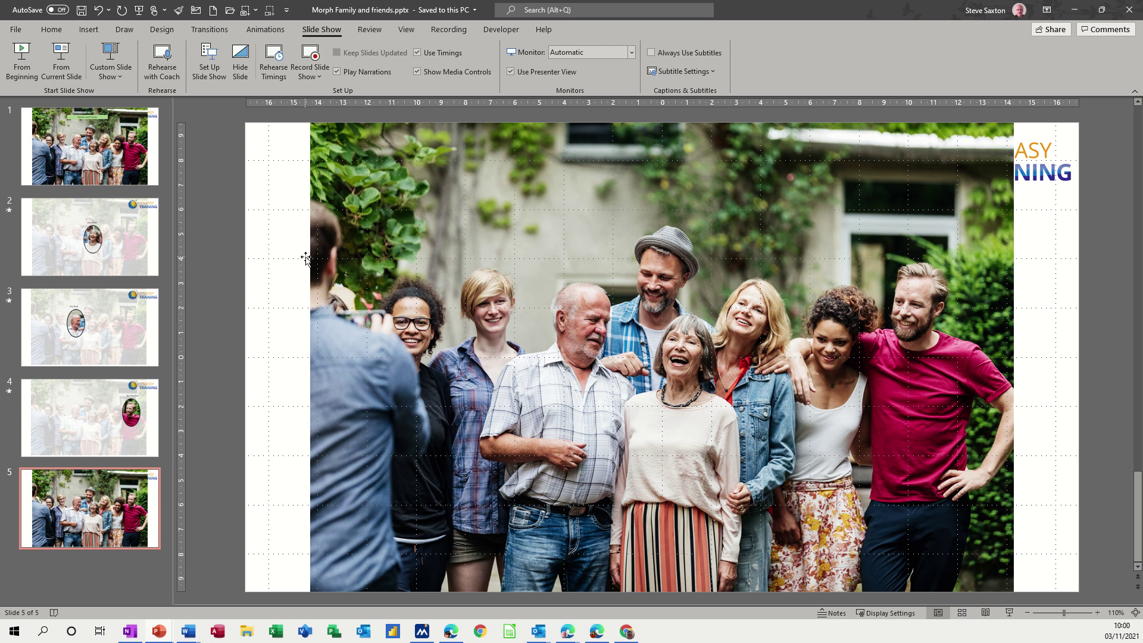
- Preview the finished deck: title, My Mum, My Dad, My Brother and group photo slides
left_click(94, 155)
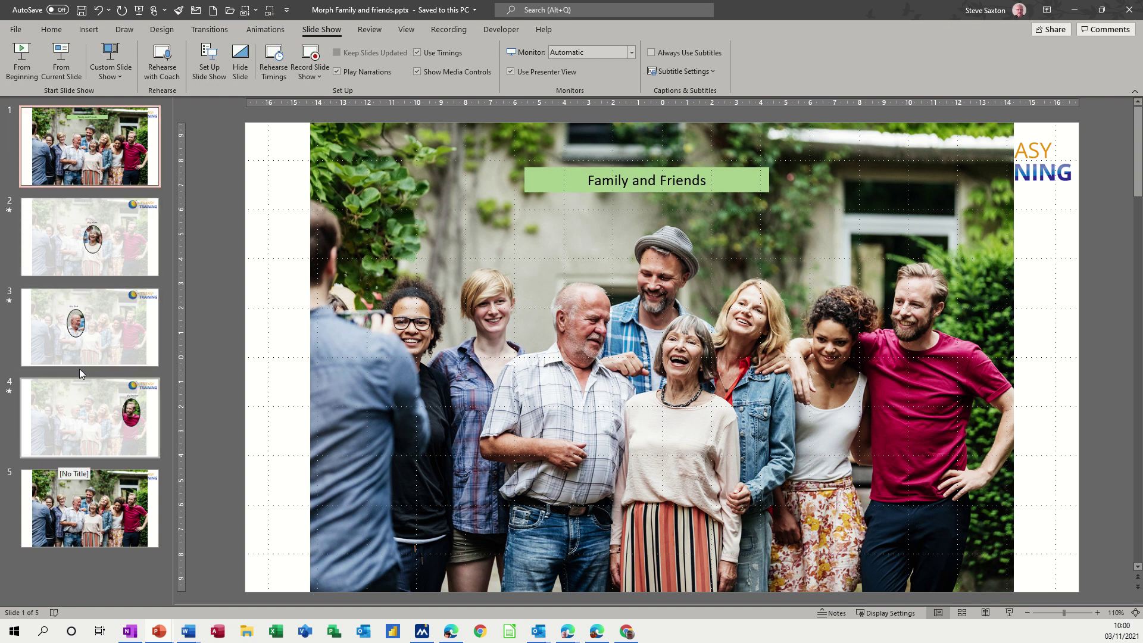
left_click(45, 245)
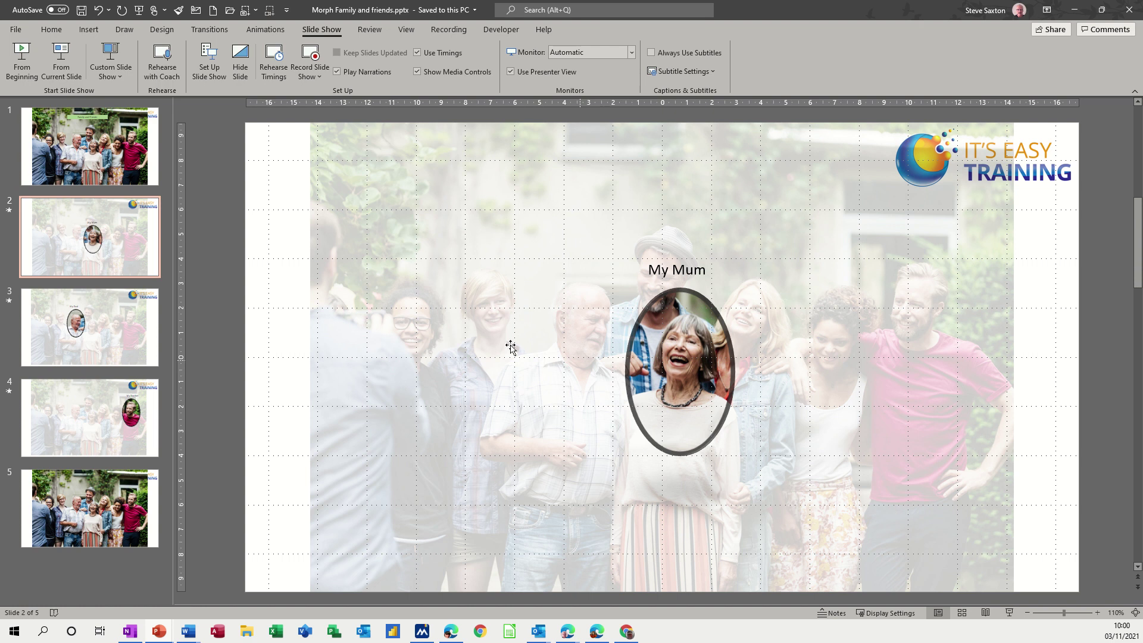
left_click(125, 331)
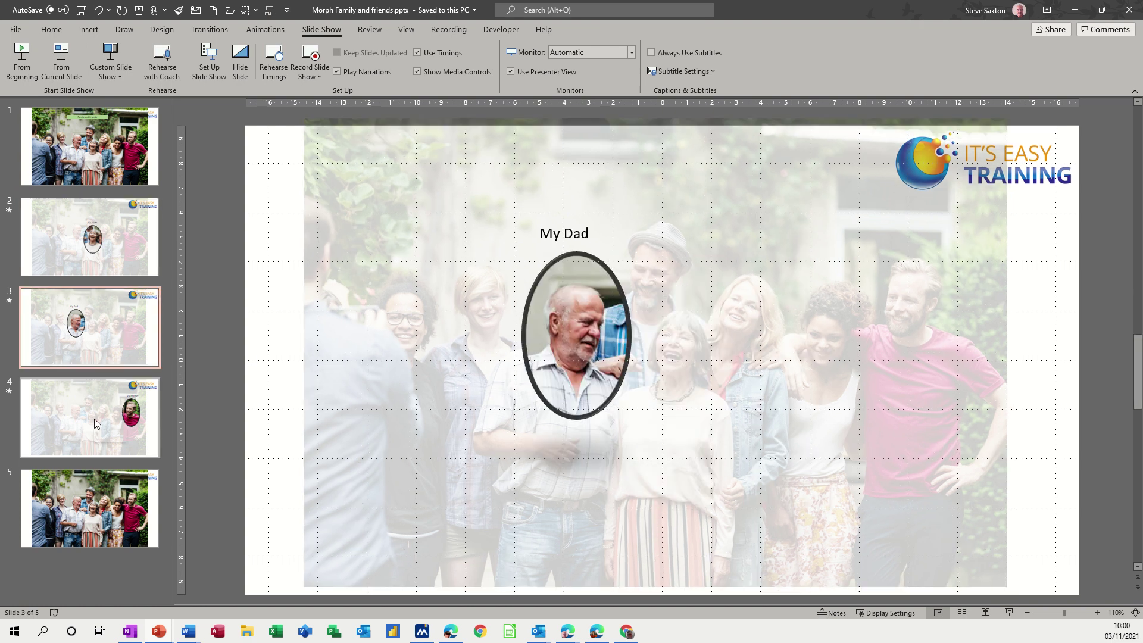
left_click(94, 423)
left_click(87, 498)
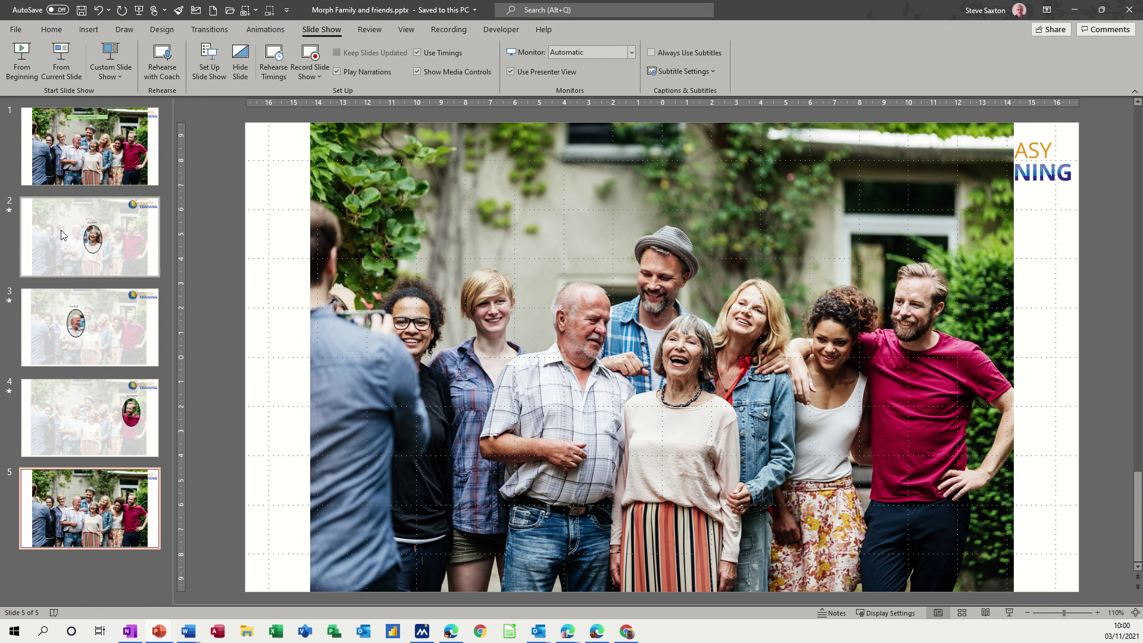
left_click(81, 155)
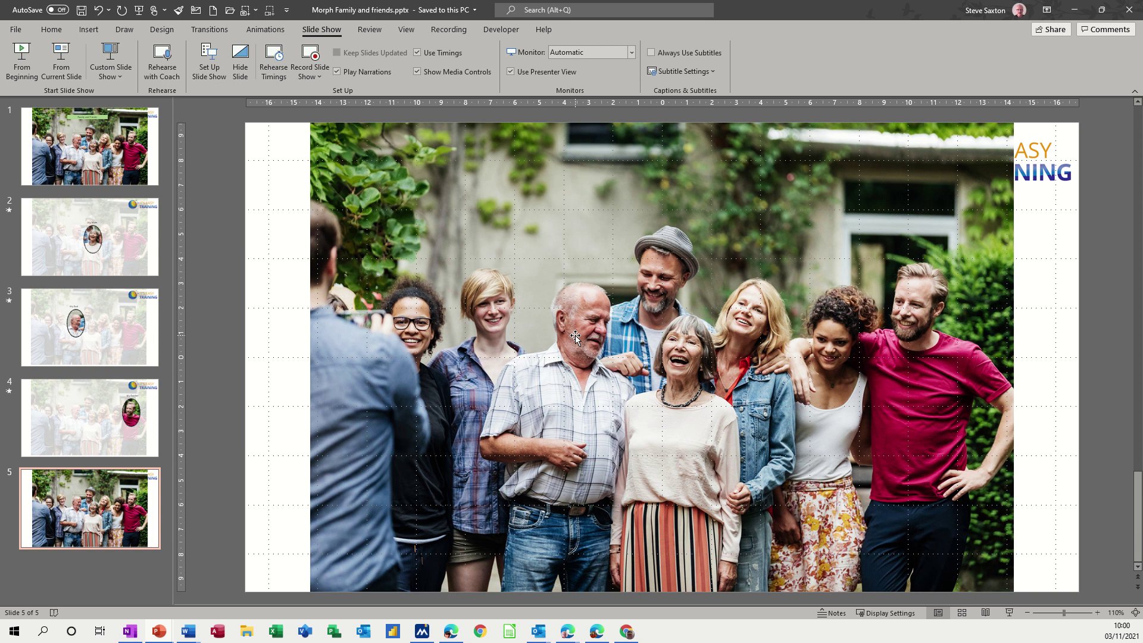
- Start a blank presentation and insert the outdoor family group stock photo found by searching 'group'
key("ctrl+n")
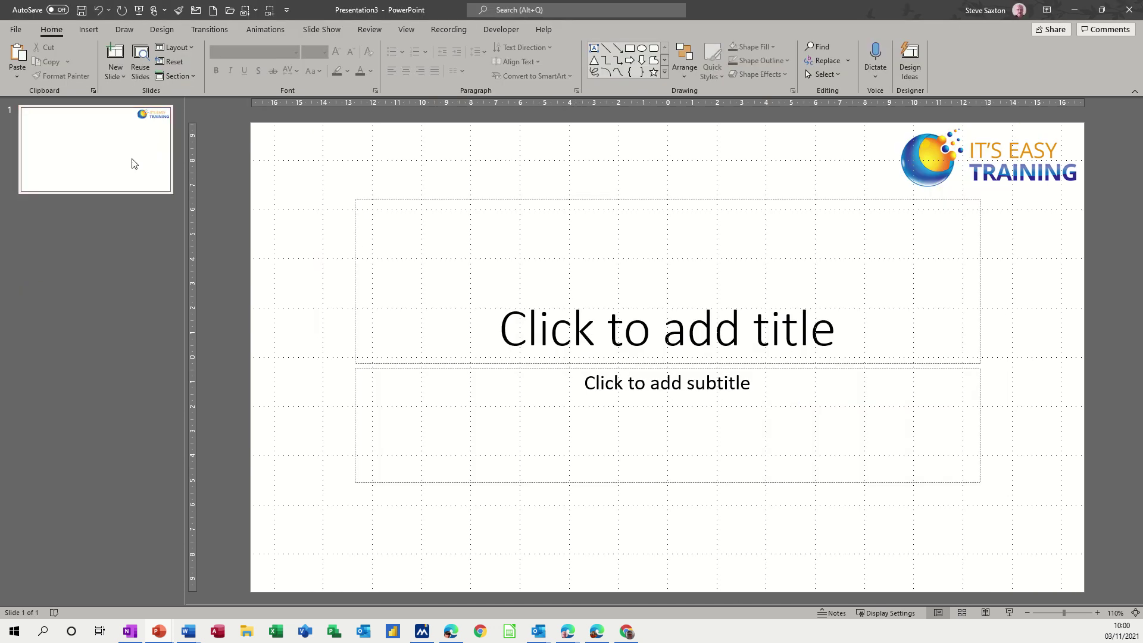
left_click(86, 30)
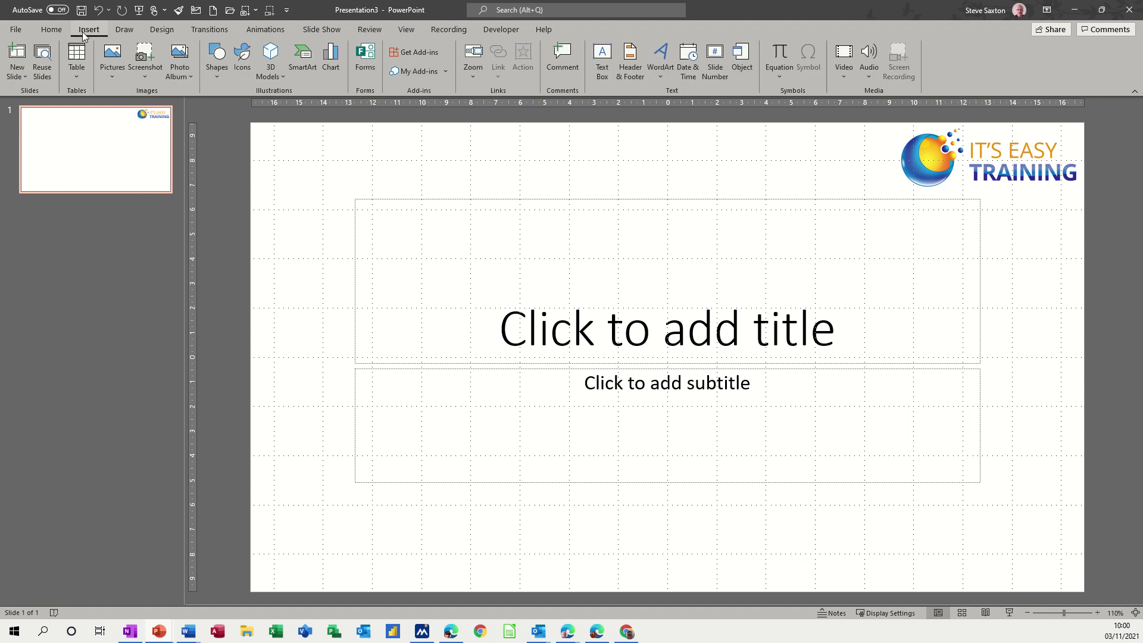
left_click(110, 75)
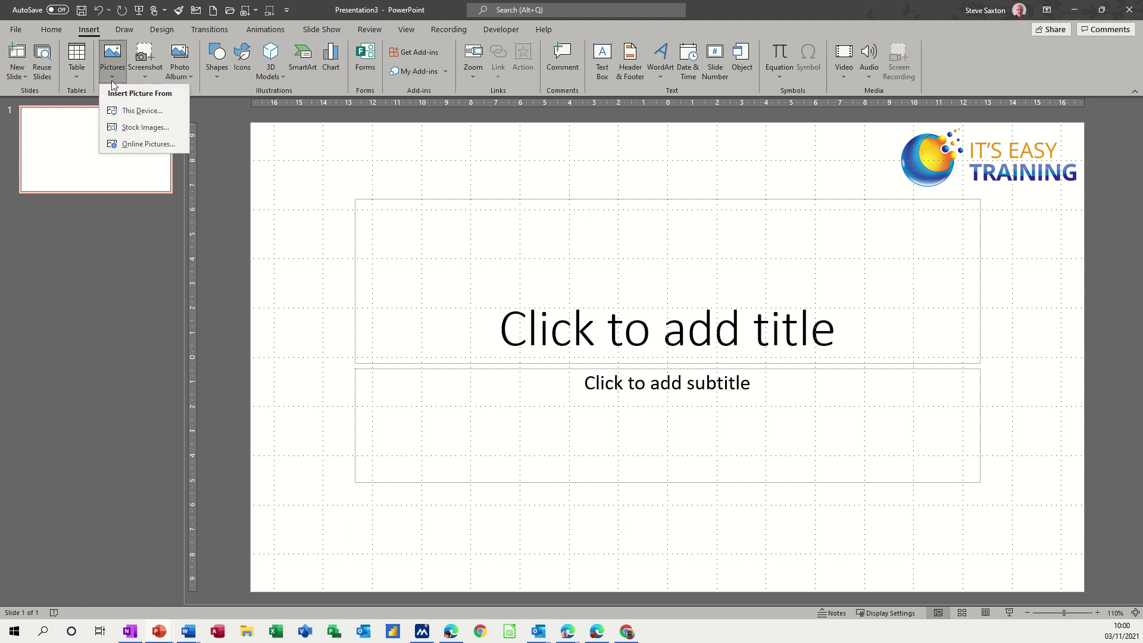
left_click(131, 126)
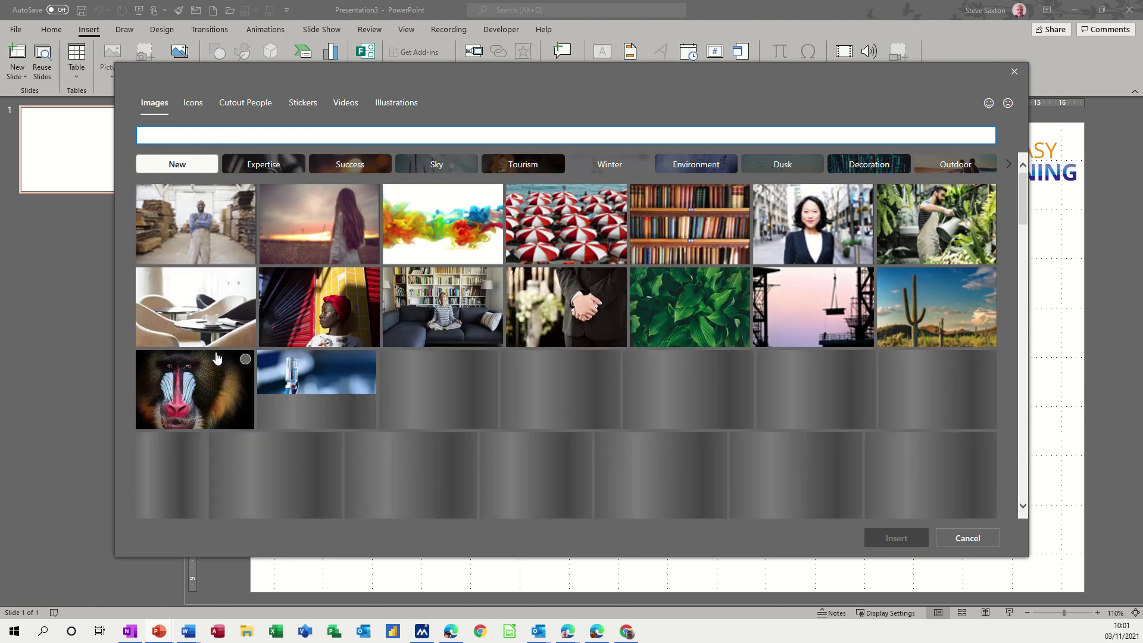
type("group")
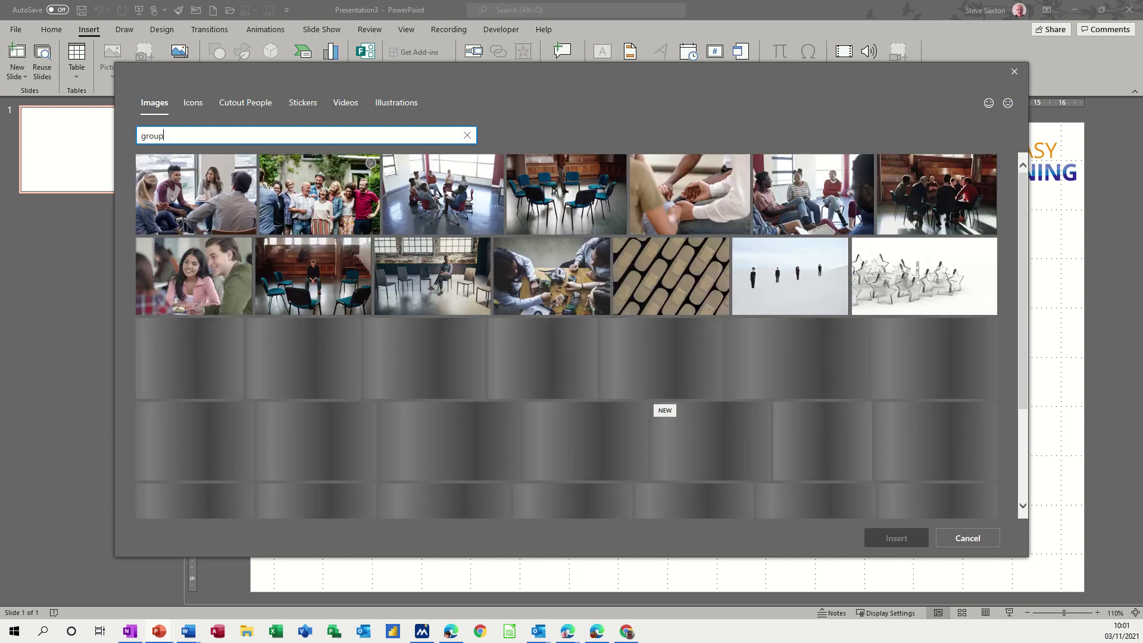
left_click(369, 178)
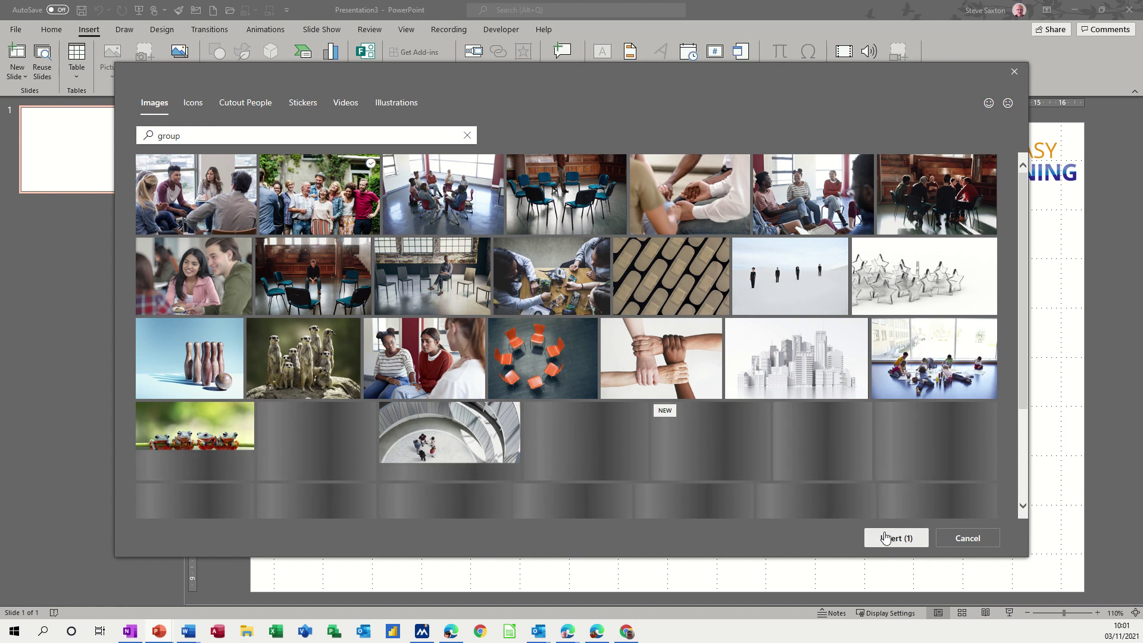
left_click(888, 538)
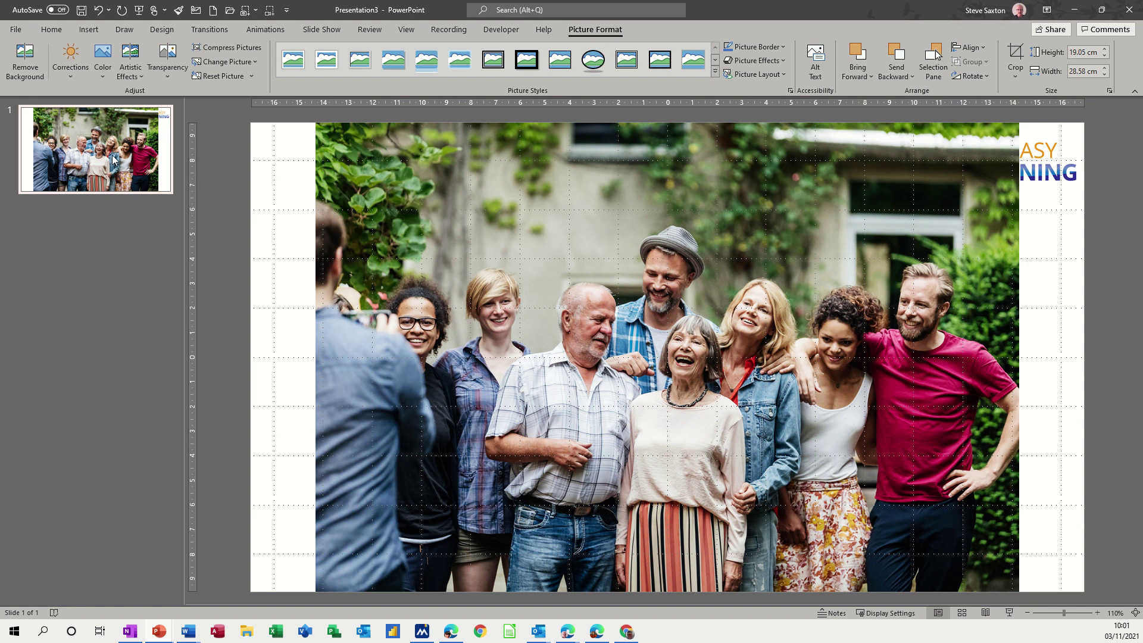
- Duplicate slide 1 with its group photo and switch to the new slide 2
right_click(93, 155)
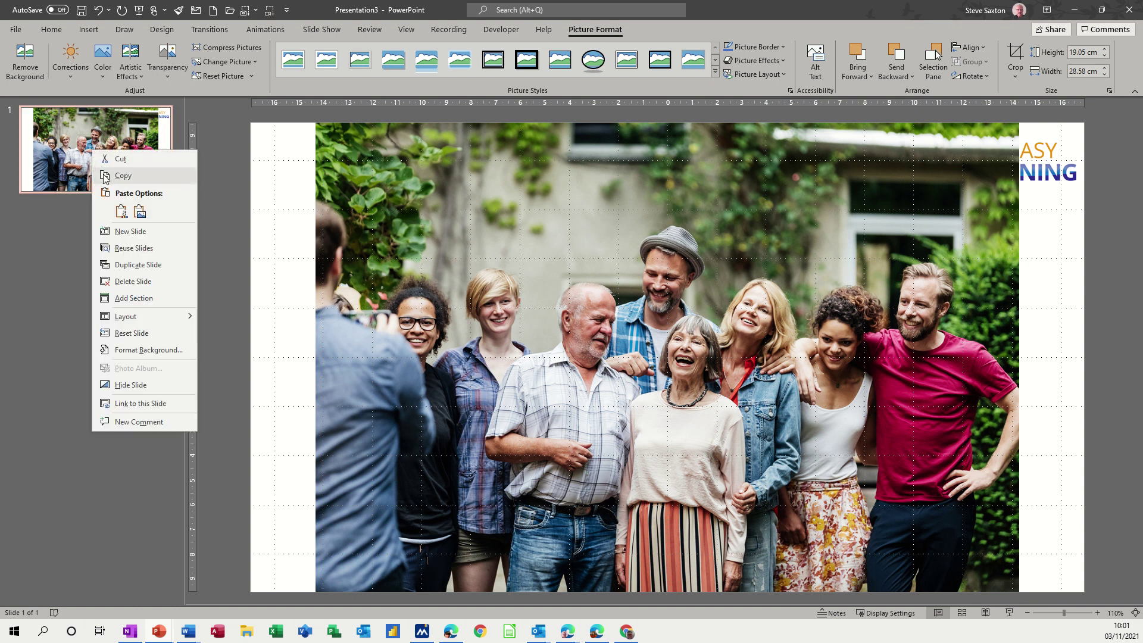
left_click(111, 265)
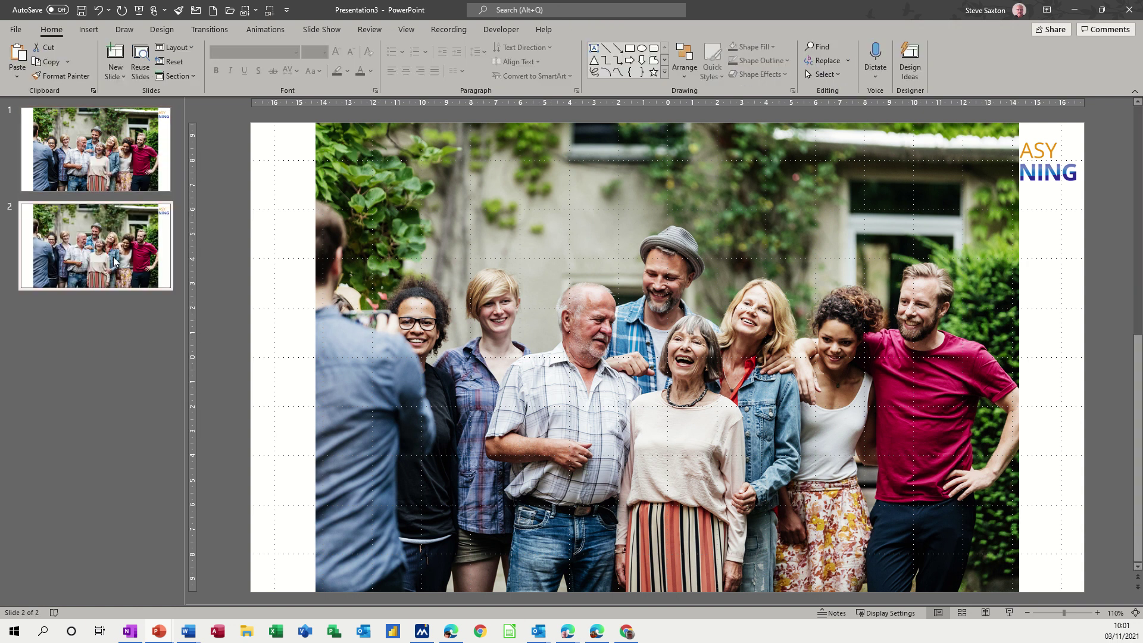
left_click(99, 211)
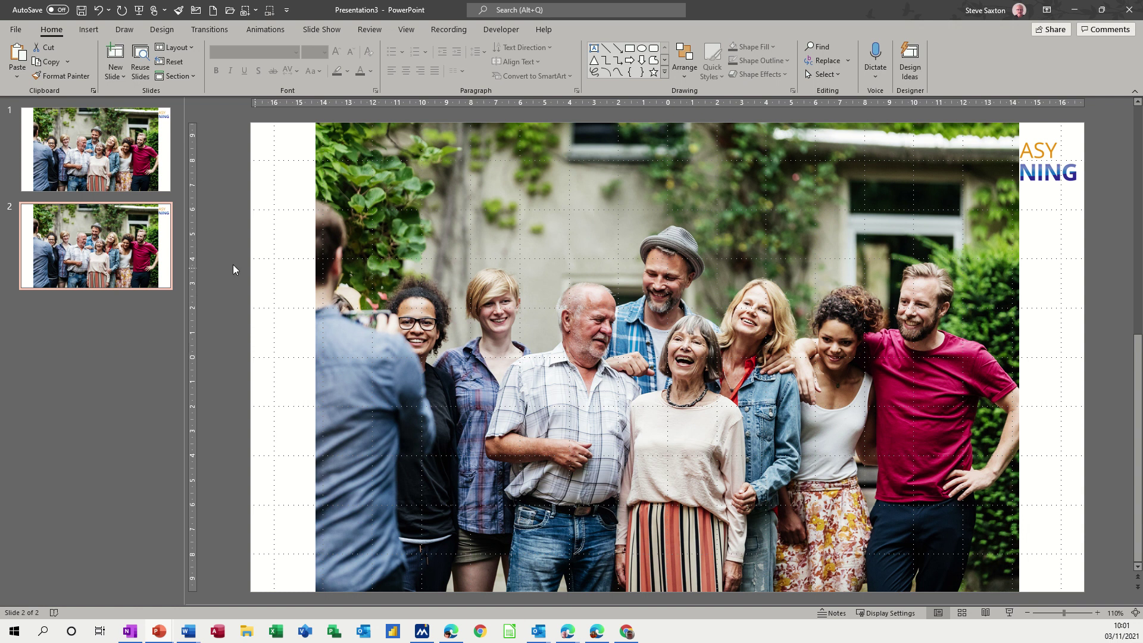
- Fade slide 2's group photo to 80% transparency and paste a full-opacity copy on top
left_click(355, 245)
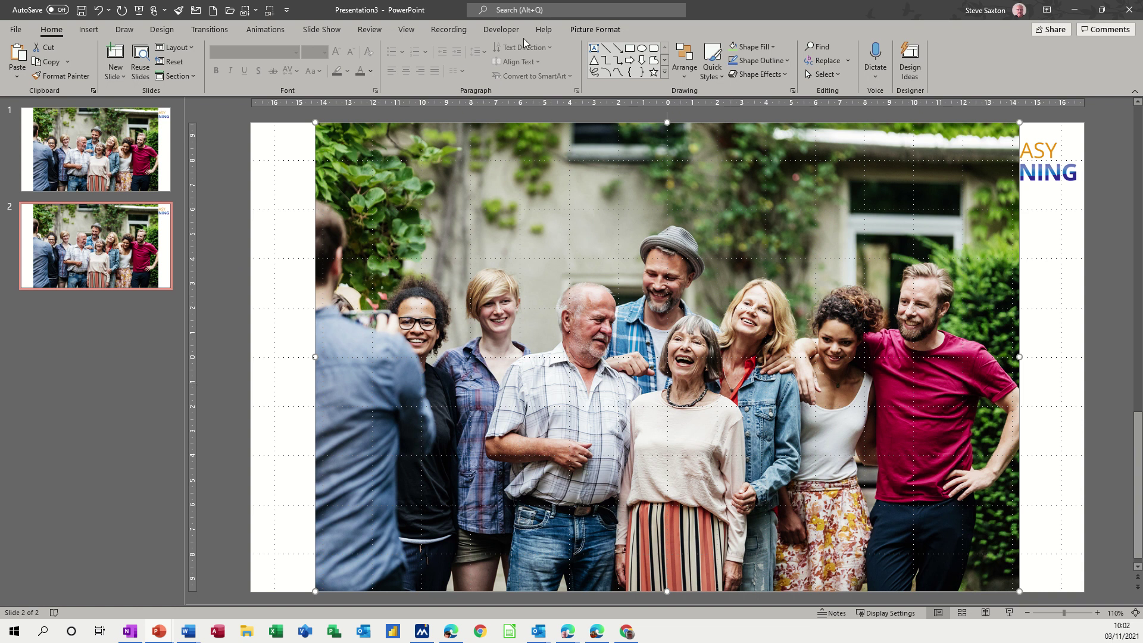
left_click(586, 30)
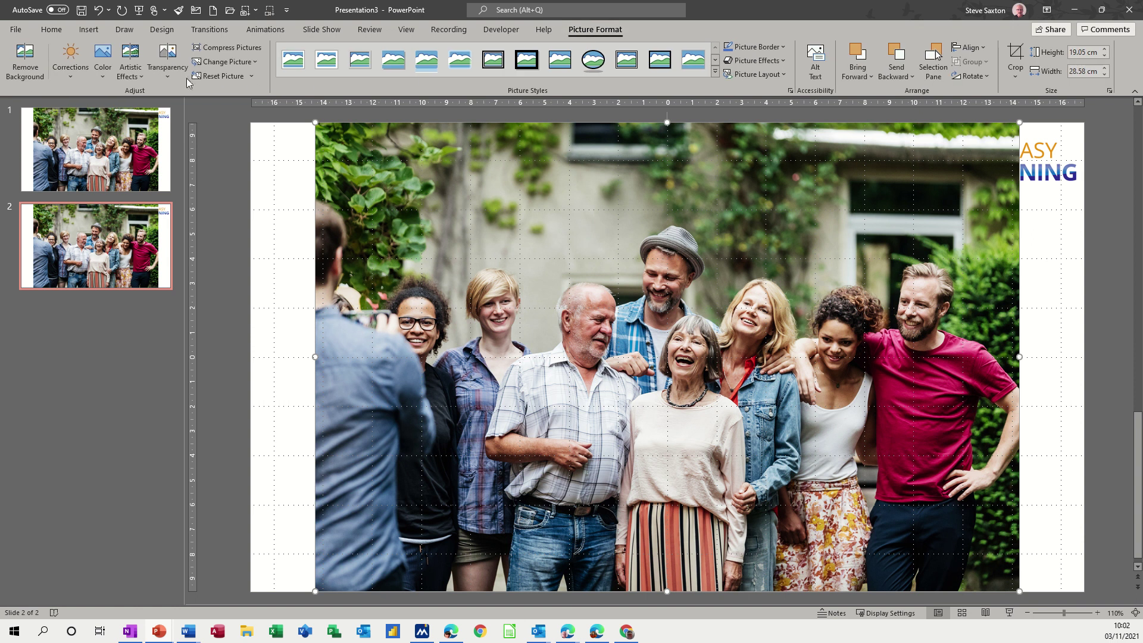
left_click(169, 77)
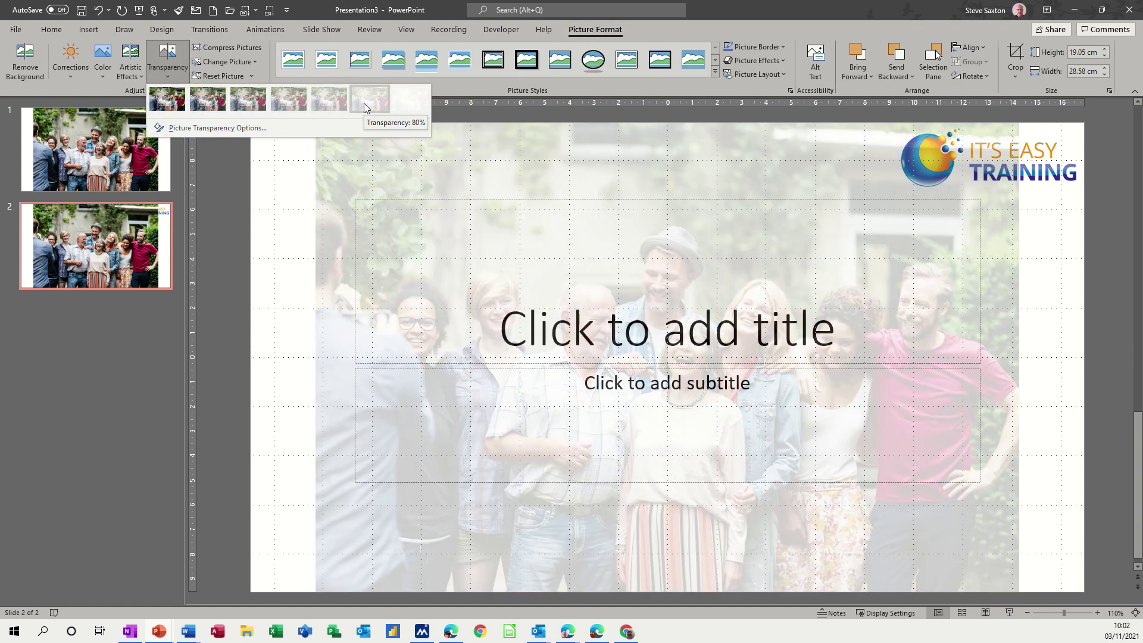
left_click(363, 102)
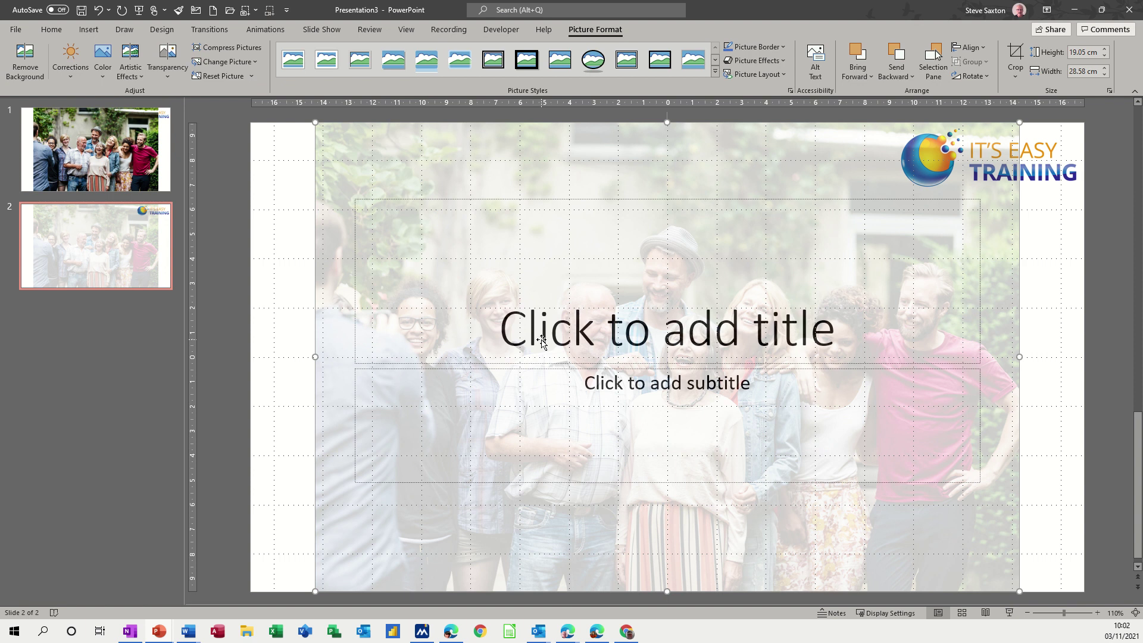
key("ctrl+v")
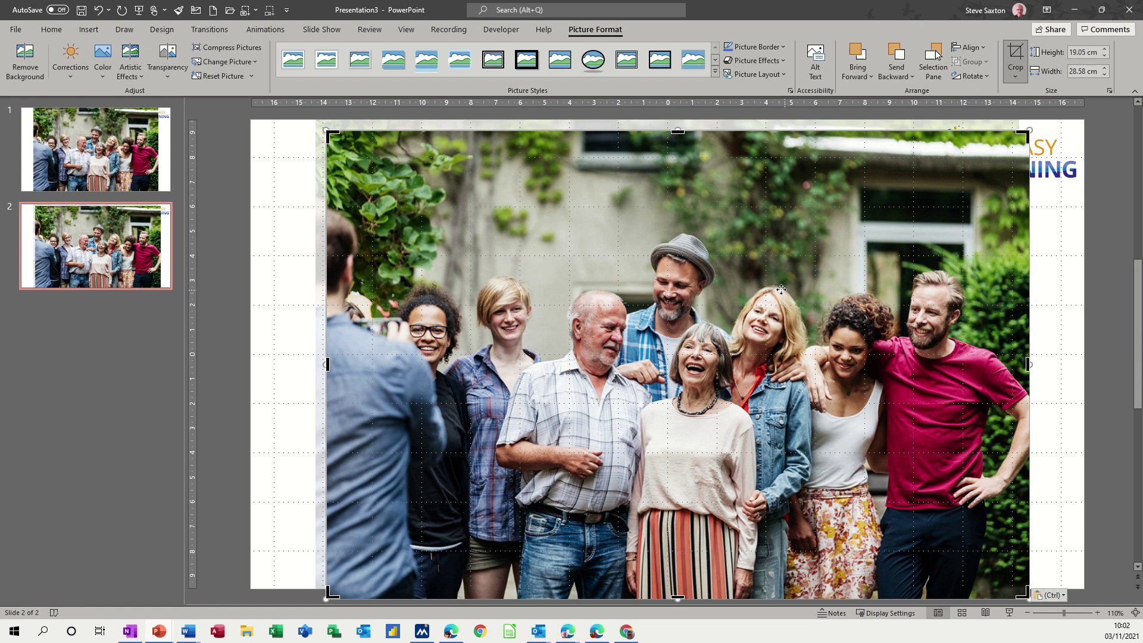
- Crop the full-colour copy to about 5.64 × 4.98 cm around the laughing grey-haired woman's face
left_click_drag(678, 133, 679, 307)
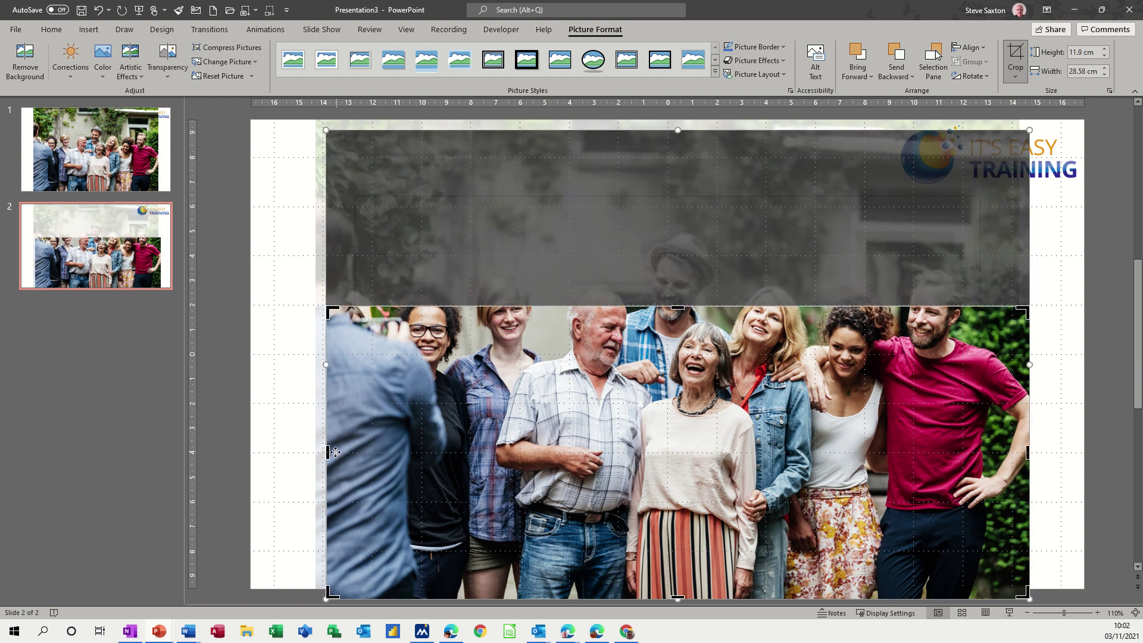
left_click_drag(330, 453, 657, 435)
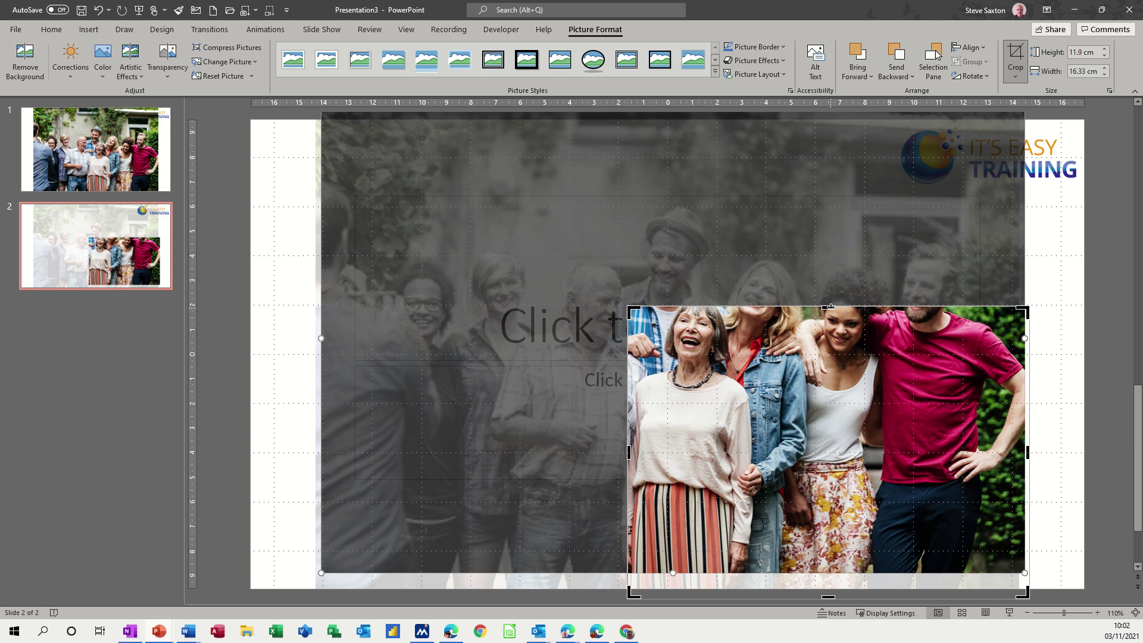
left_click_drag(831, 308, 827, 290)
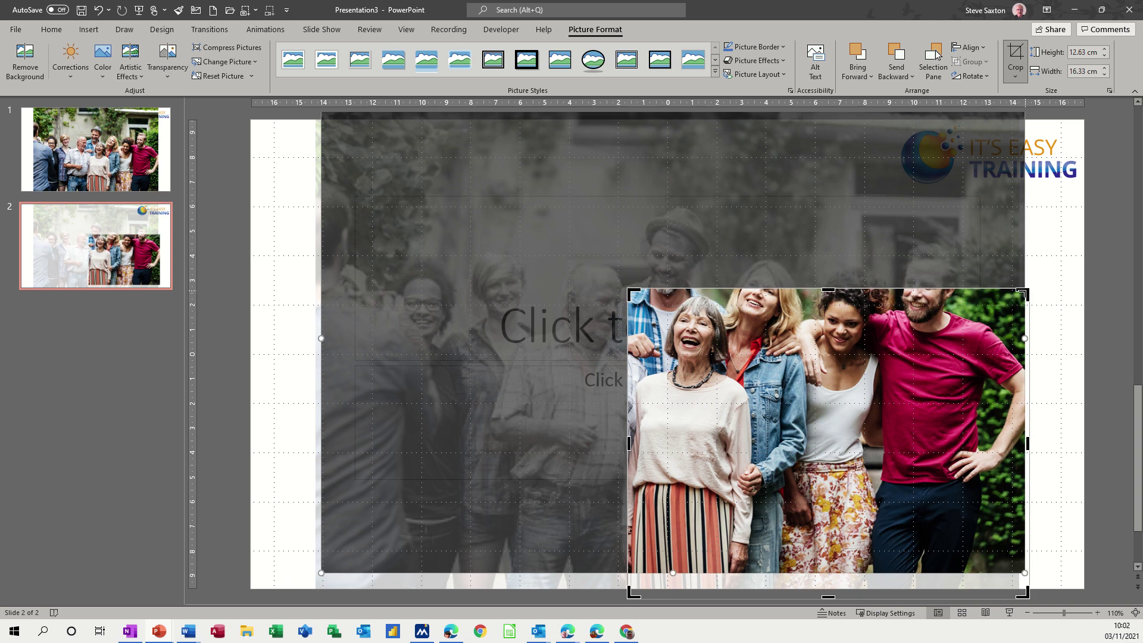
left_click_drag(1023, 293, 750, 281)
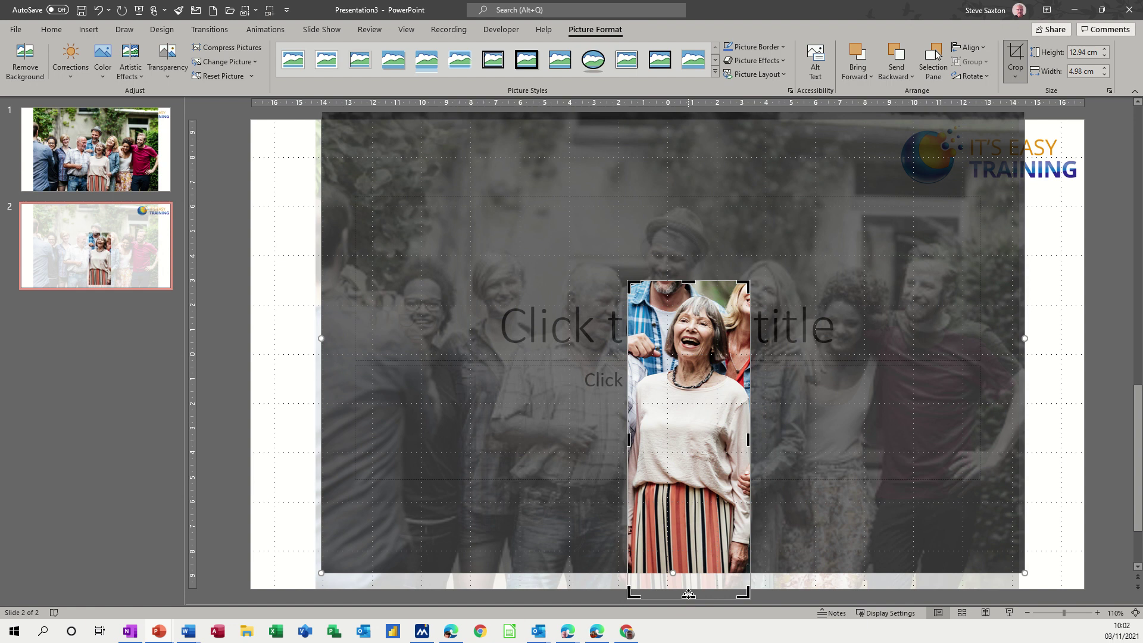
left_click_drag(689, 594, 721, 417)
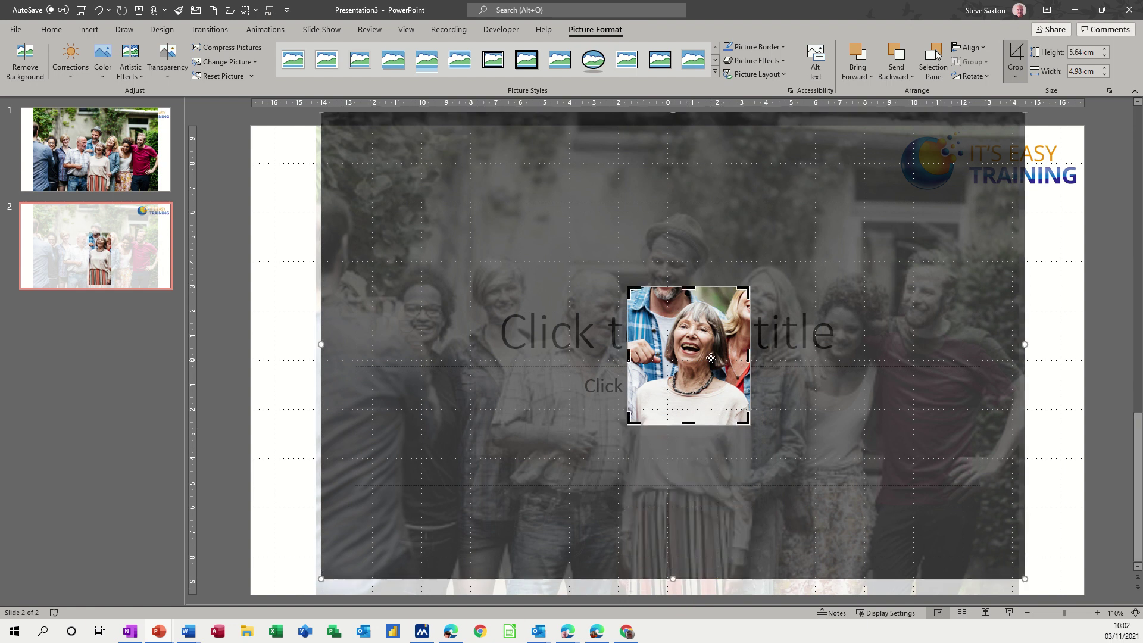
left_click(711, 305)
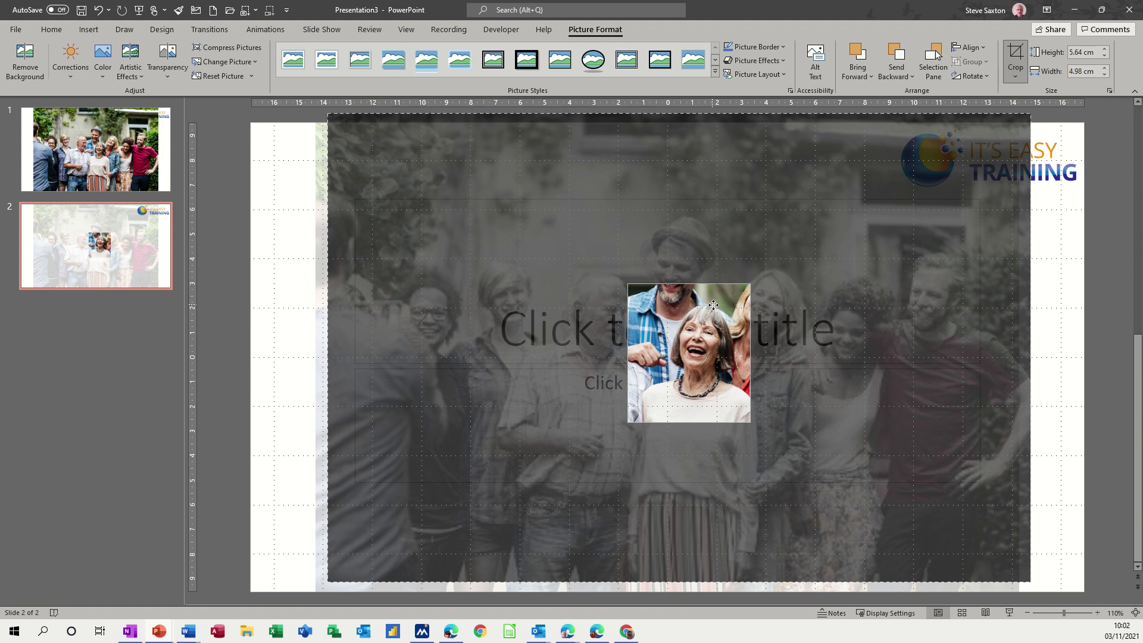
left_click_drag(706, 303, 699, 313)
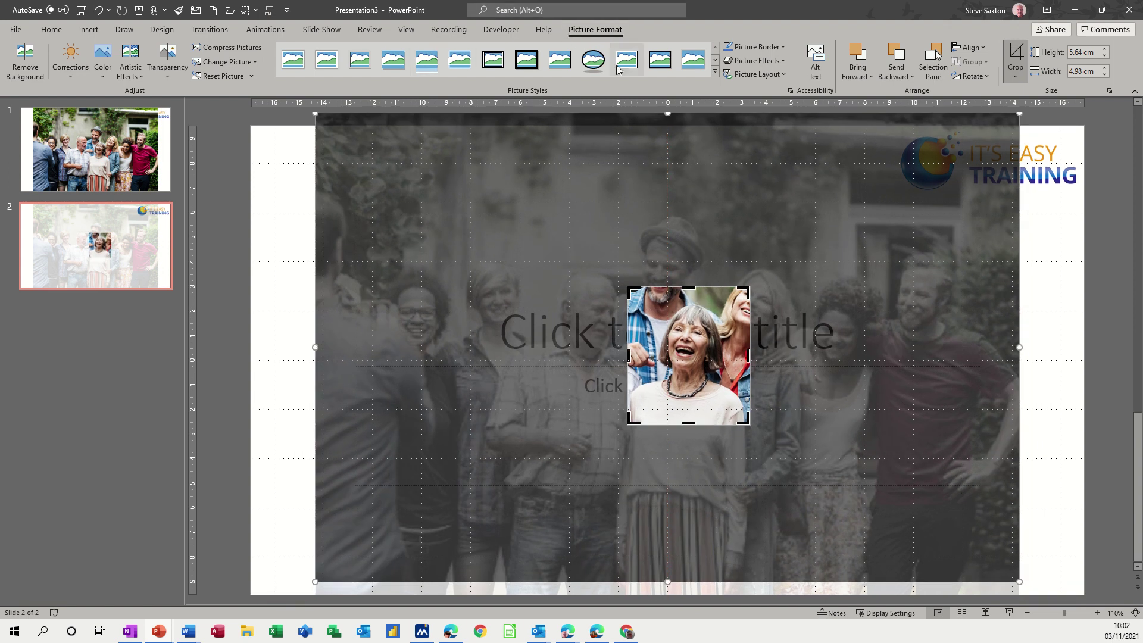
- Give the woman's cropped face a soft-edged oval picture style
left_click(596, 65)
left_click(716, 72)
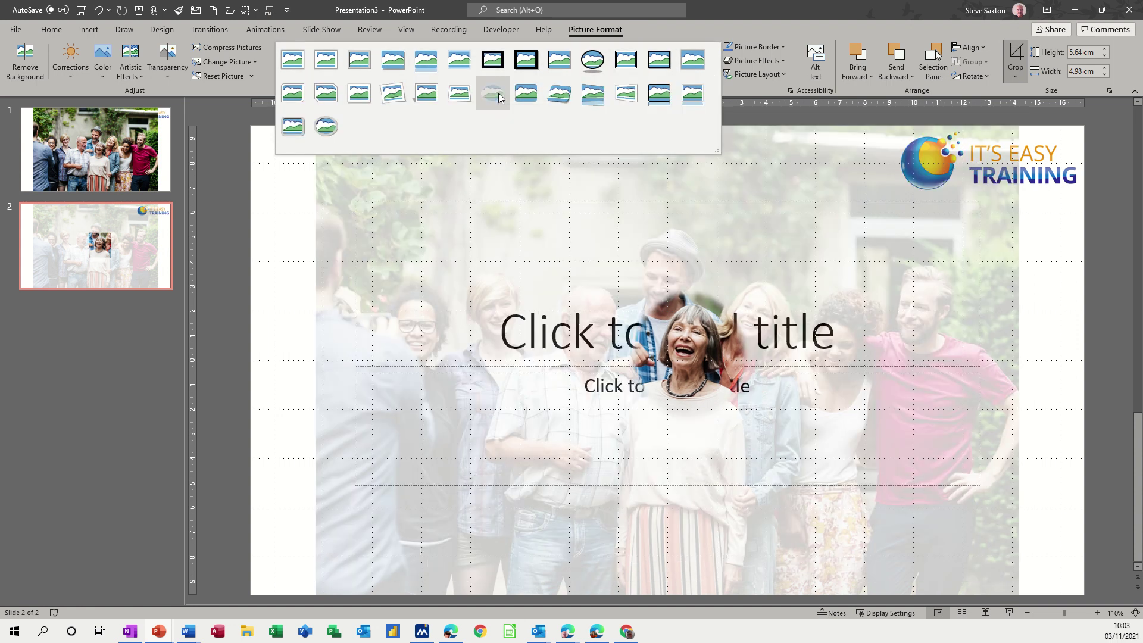
left_click(494, 94)
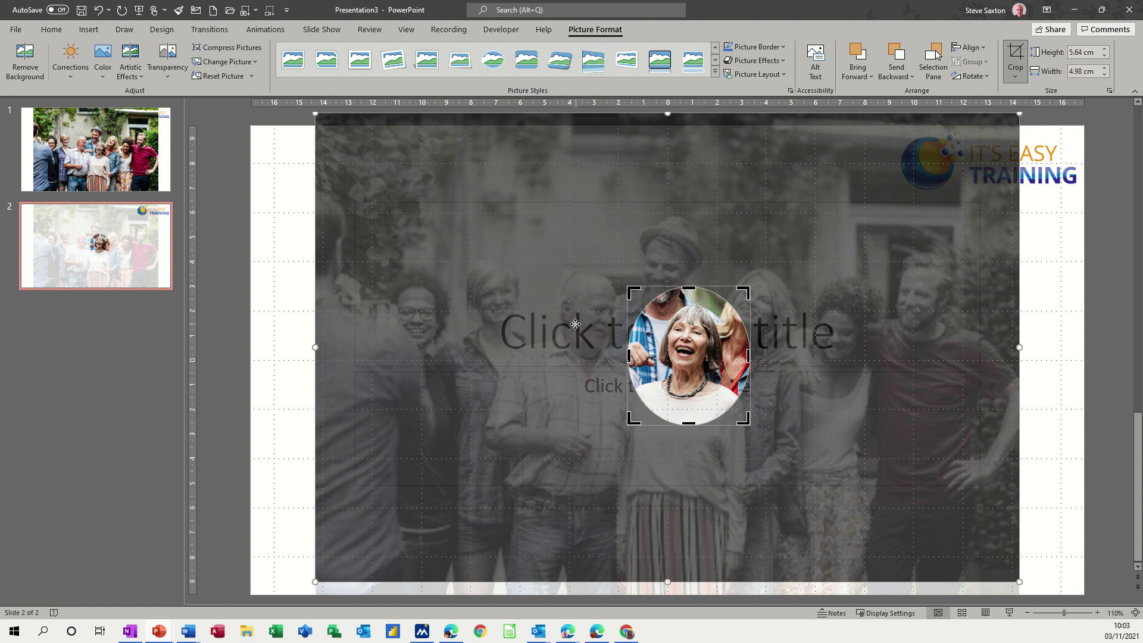
left_click(276, 340)
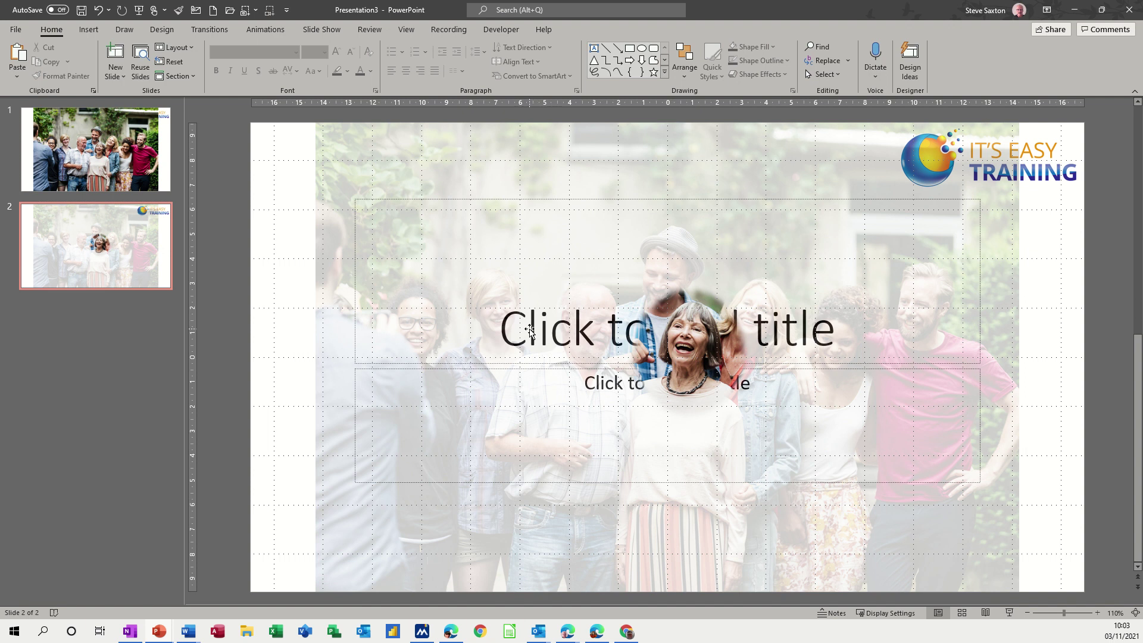
- Switch slide 2 to the Blank layout to remove the title placeholders
left_click(192, 48)
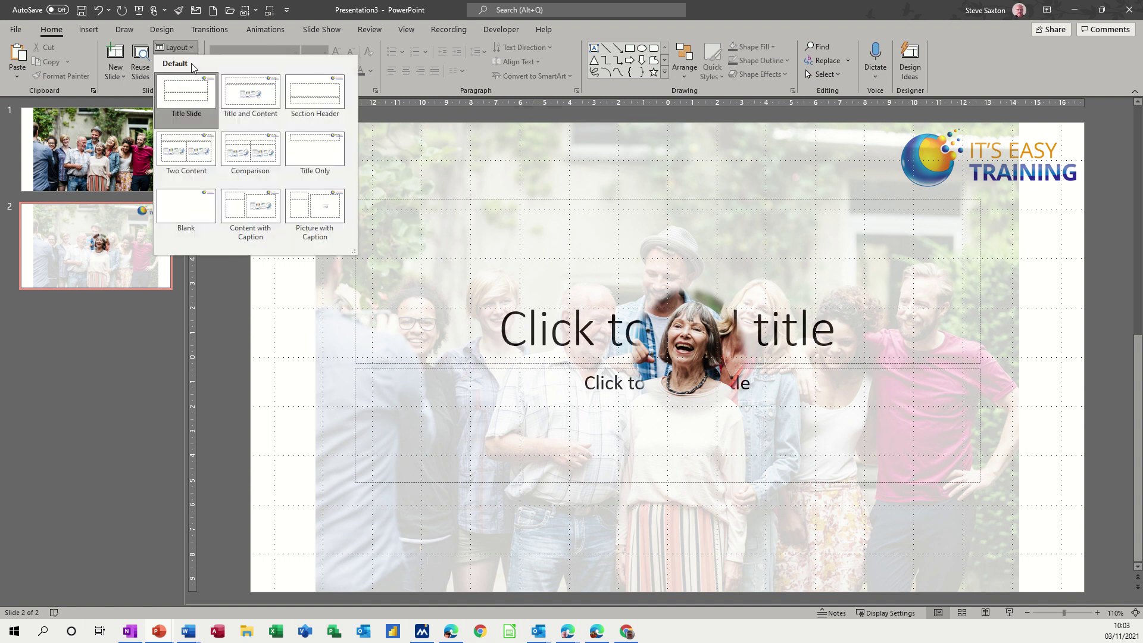
left_click(196, 216)
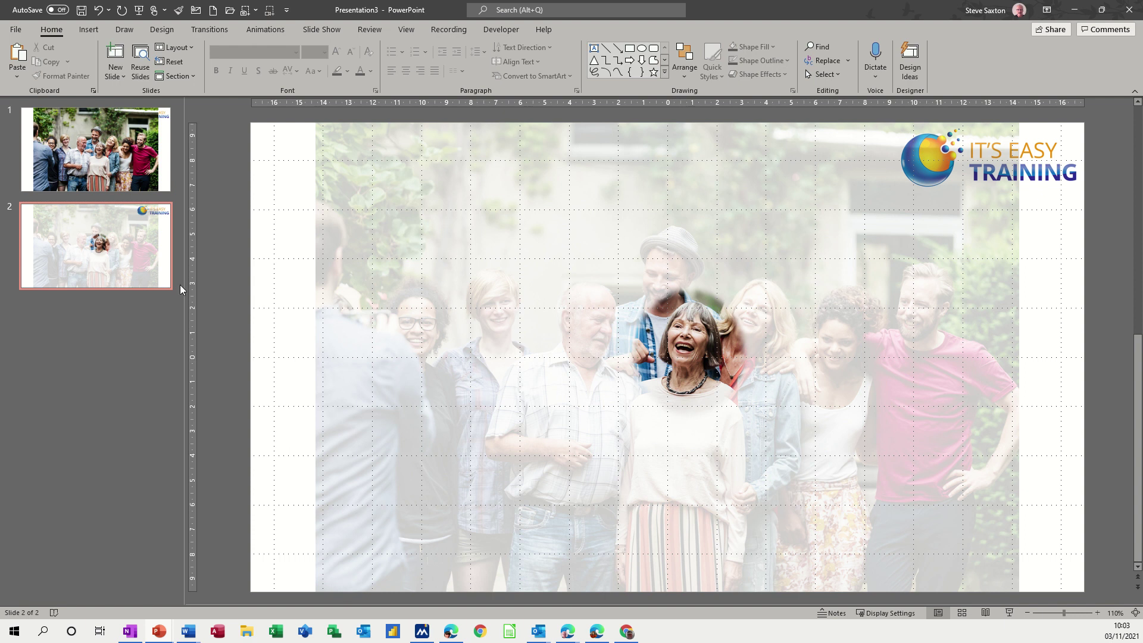
left_click(165, 252)
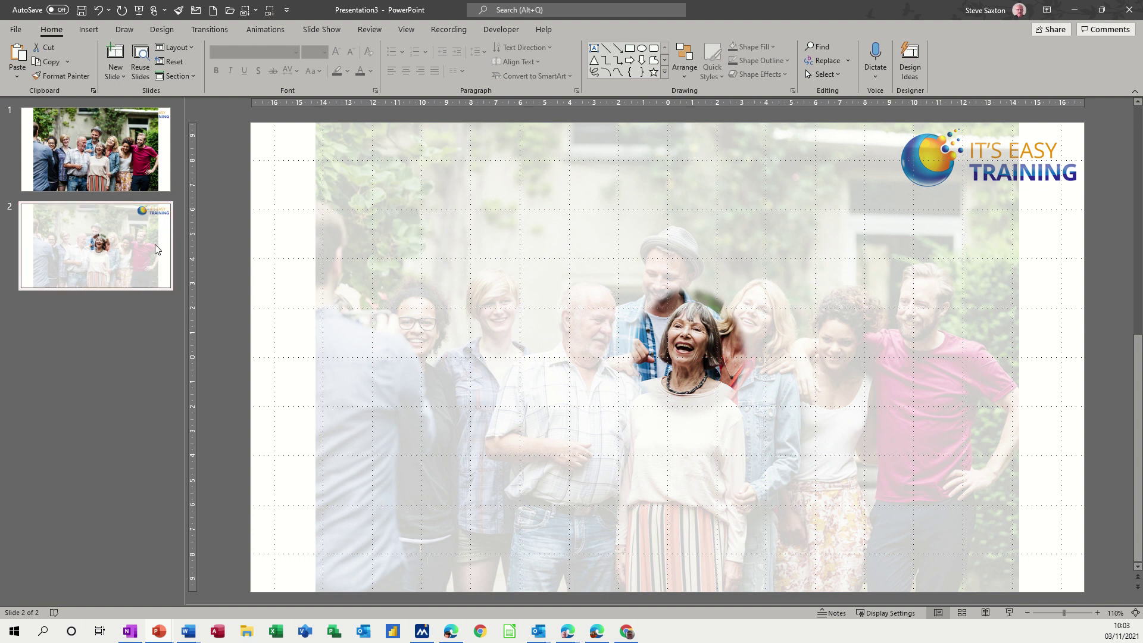
- Duplicate the spotlight slide twice to create slides 3 and 4
right_click(158, 249)
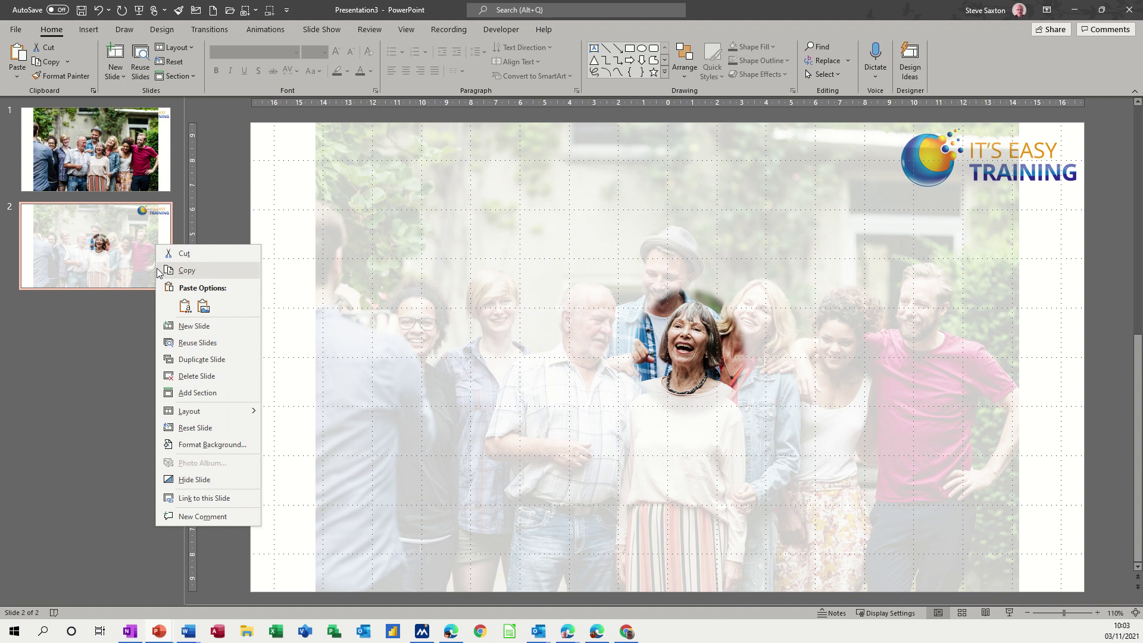
left_click(169, 361)
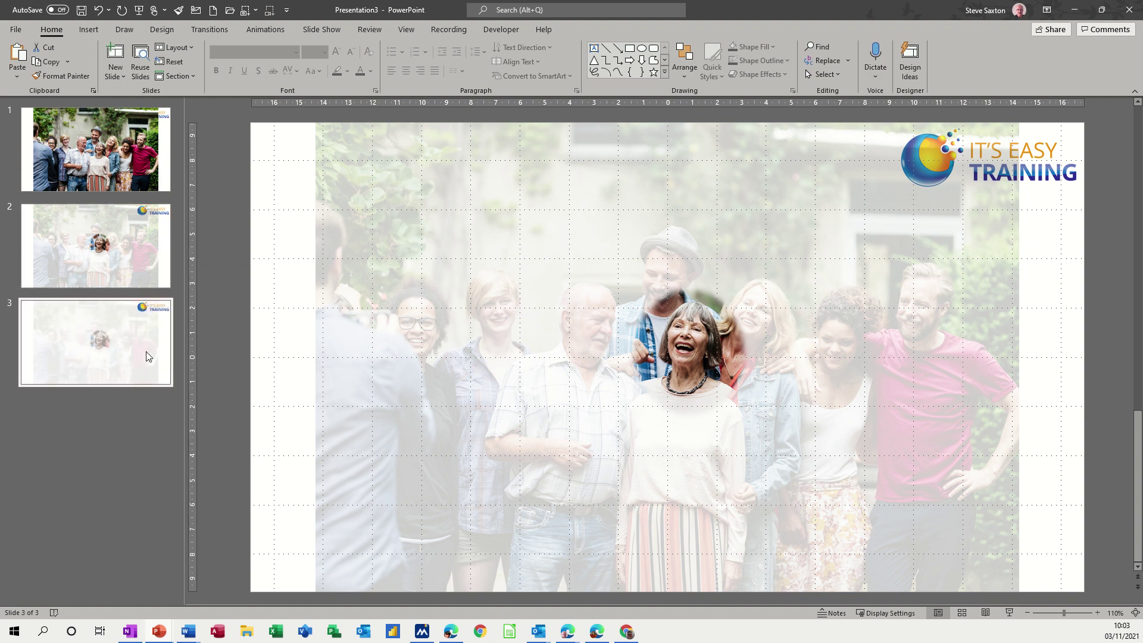
right_click(149, 354)
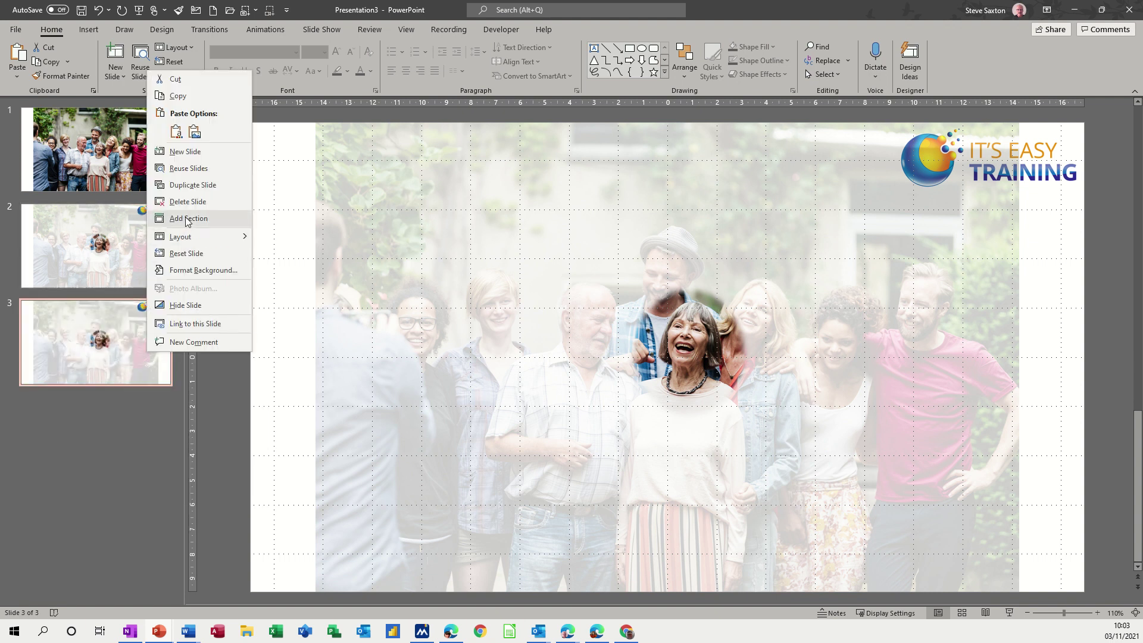
left_click(196, 185)
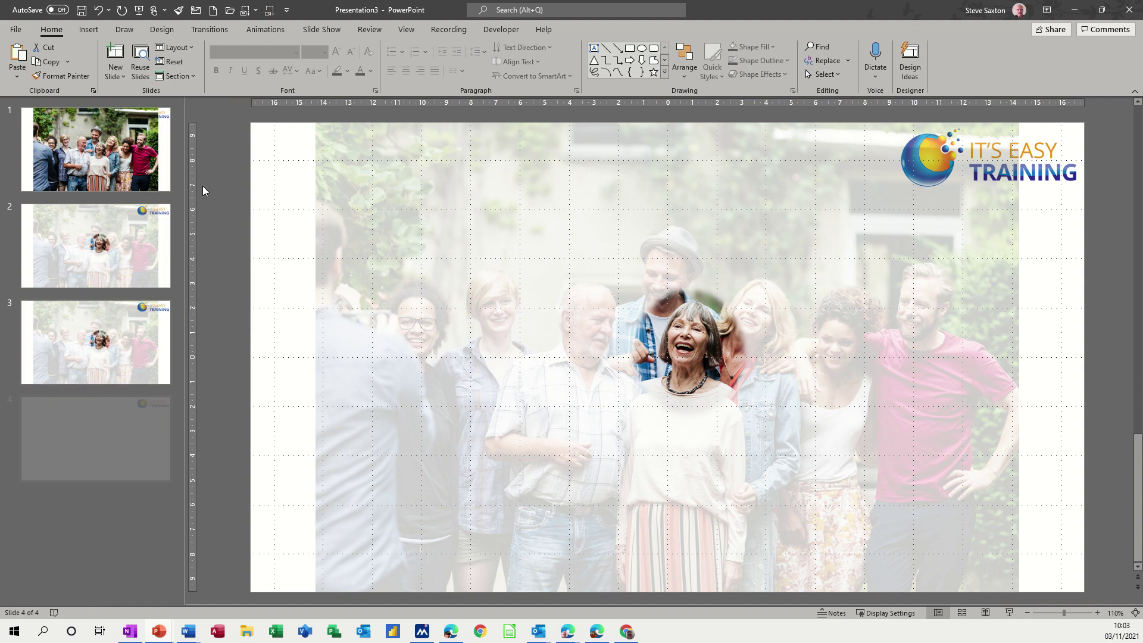
- Duplicate the full-colour group photo slide 1 and move the copy to the end as slide 5
left_click(141, 158)
right_click(141, 156)
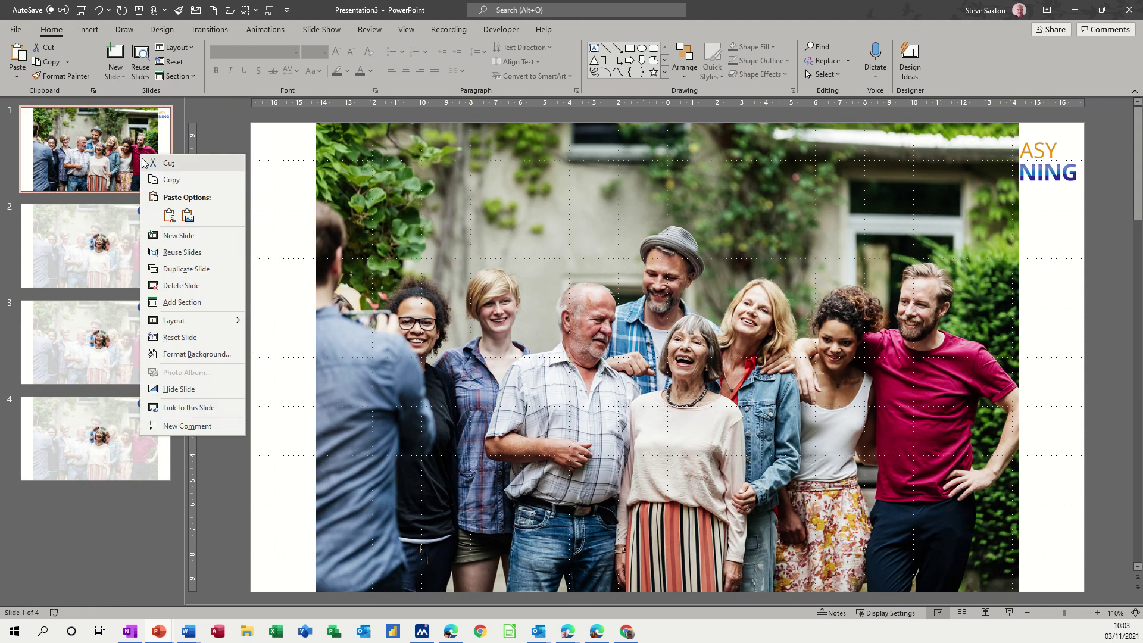
left_click(163, 269)
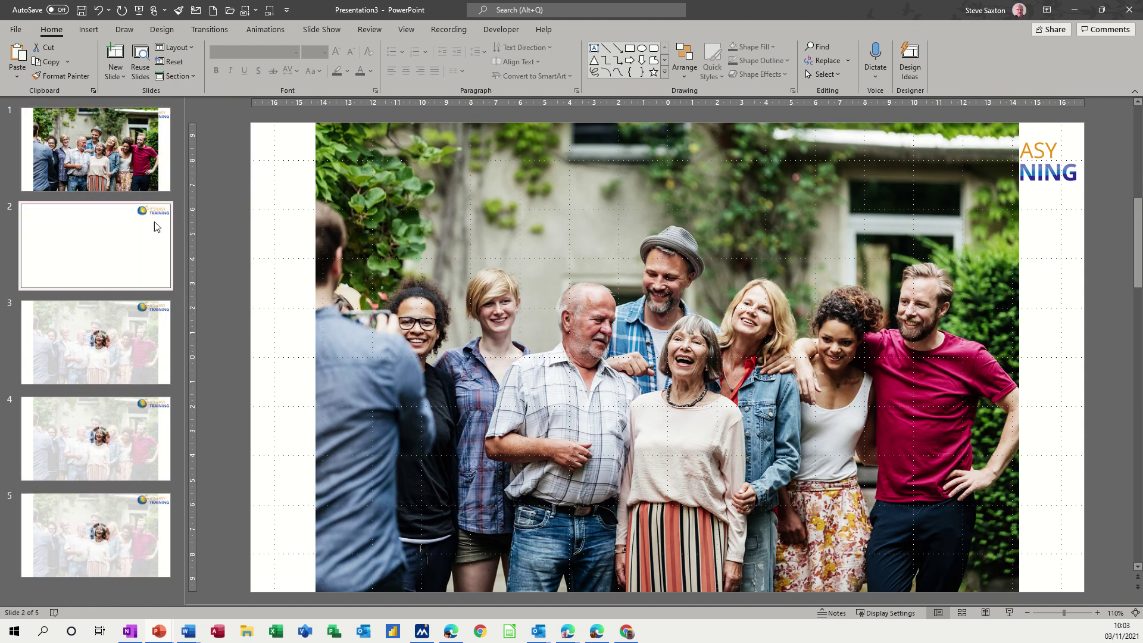
left_click_drag(165, 240, 160, 533)
left_click(106, 350)
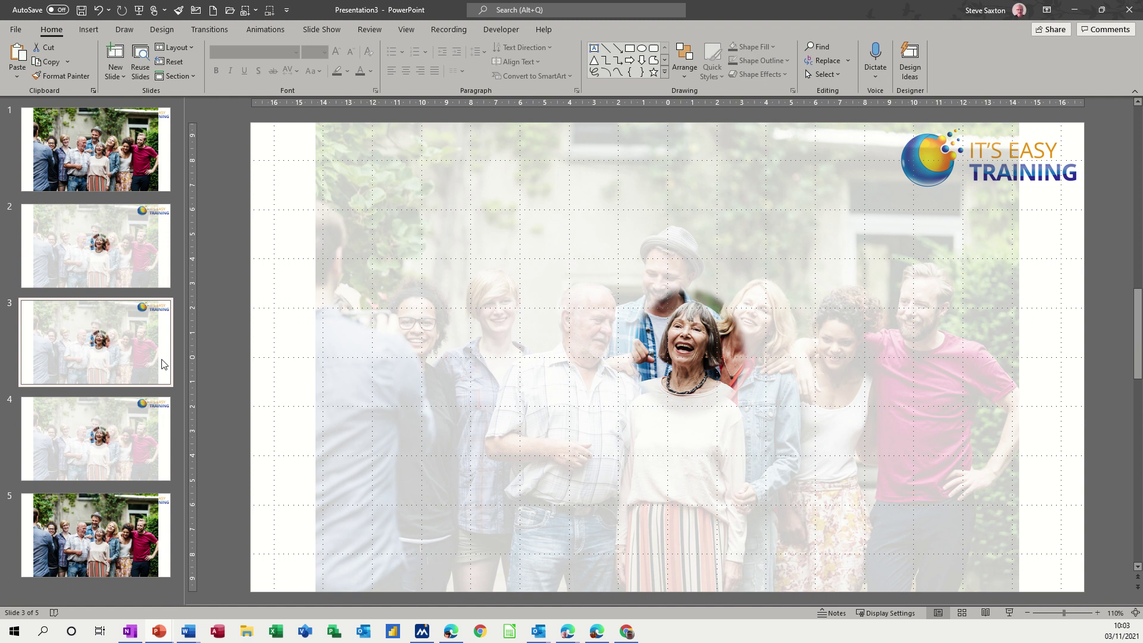
- On slide 3, re-crop the oval picture so it frames the older man
left_click(686, 352)
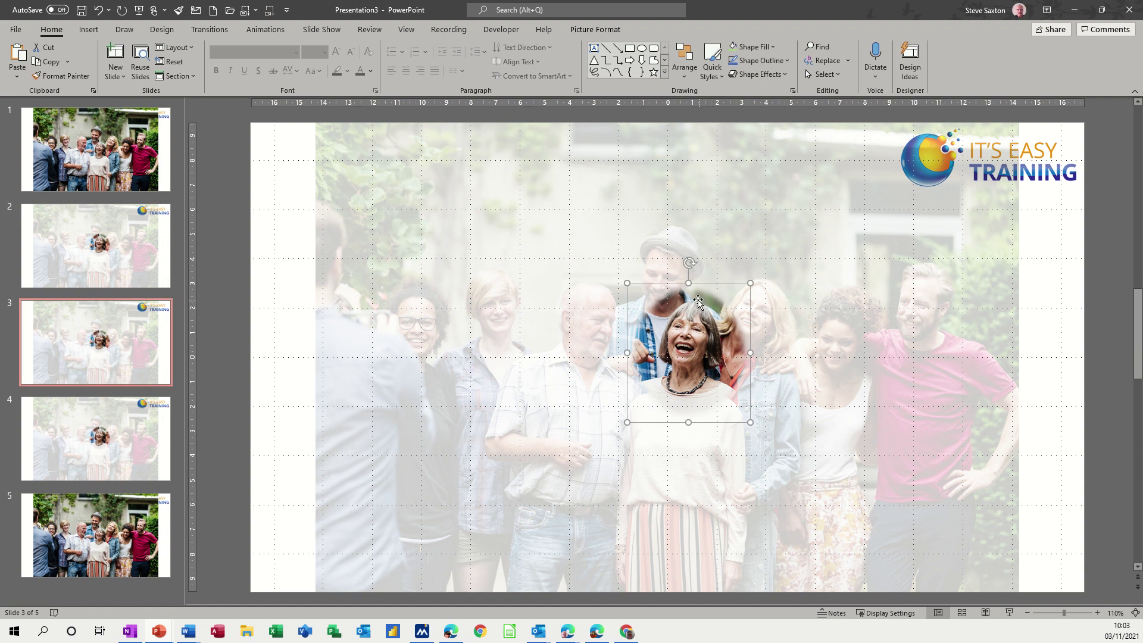
left_click(600, 31)
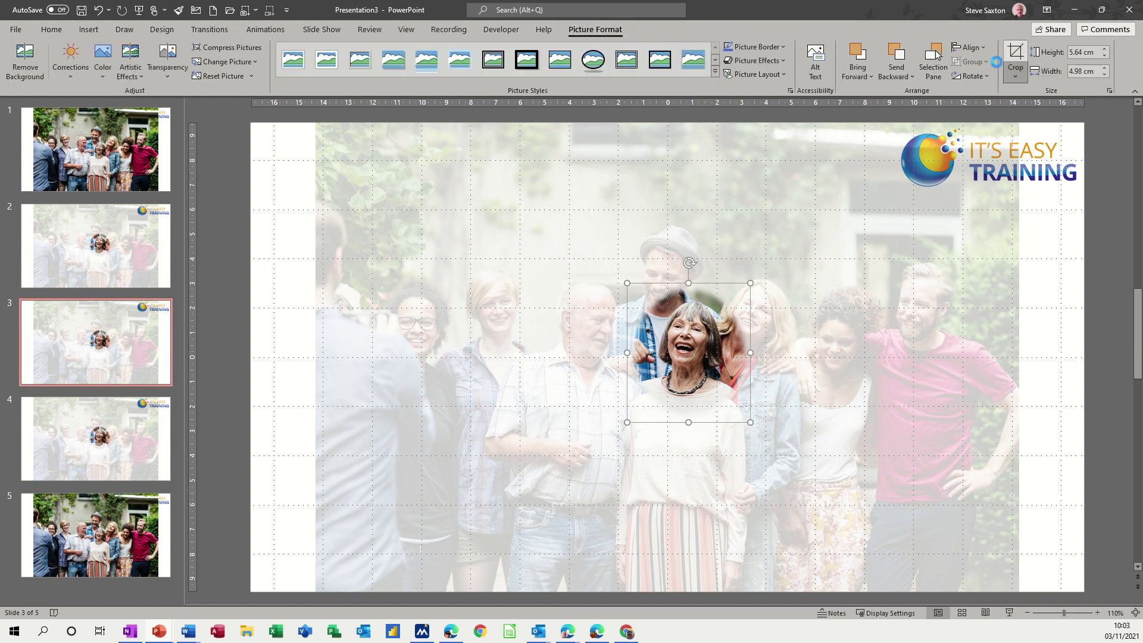
left_click(1015, 59)
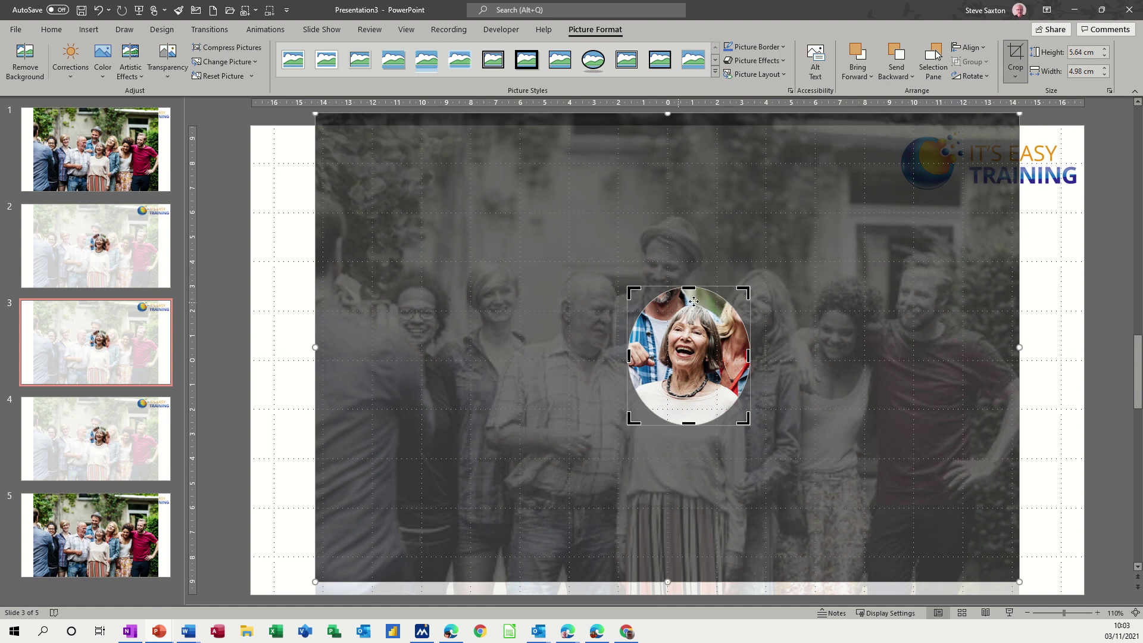
left_click_drag(722, 286, 625, 248)
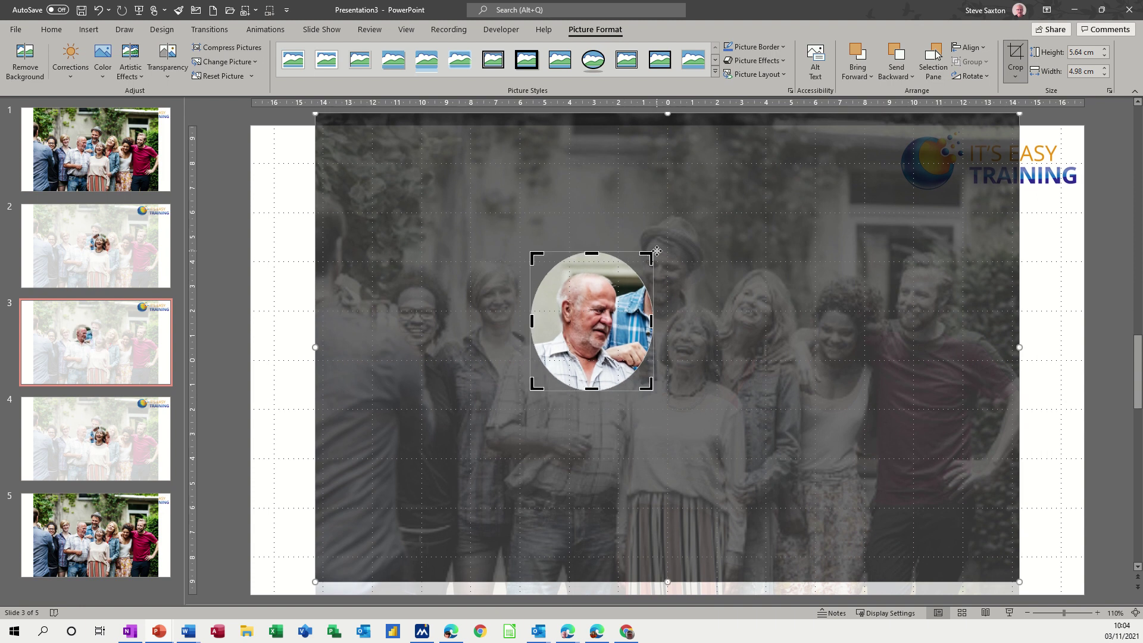
- On slide 4, re-crop the oval picture so it frames the bearded man in red
left_click(135, 462)
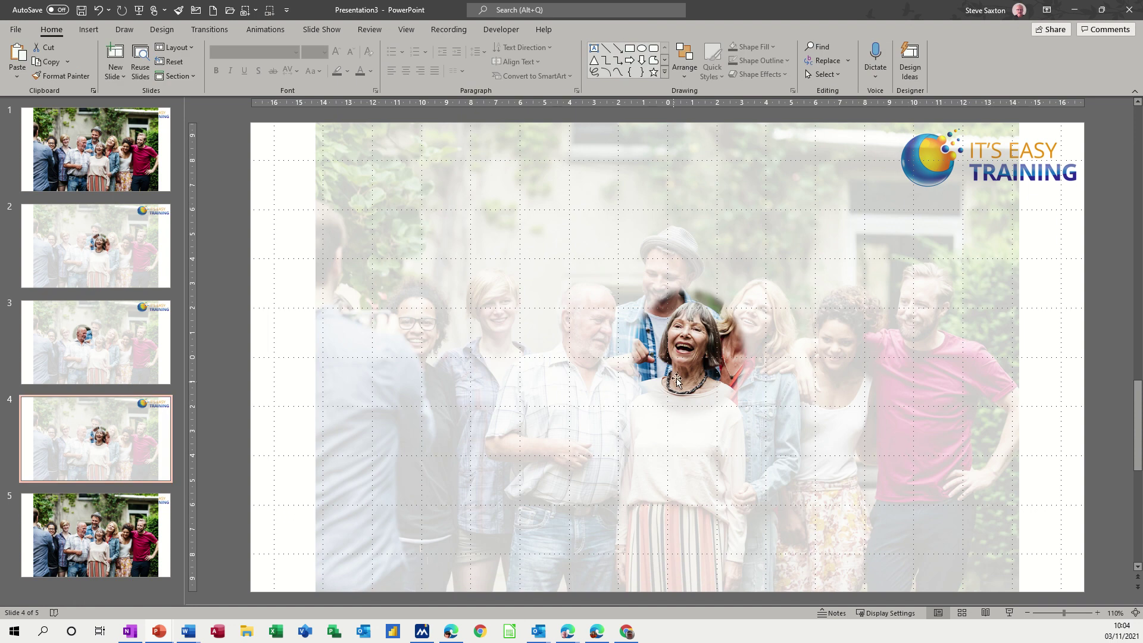
left_click(693, 352)
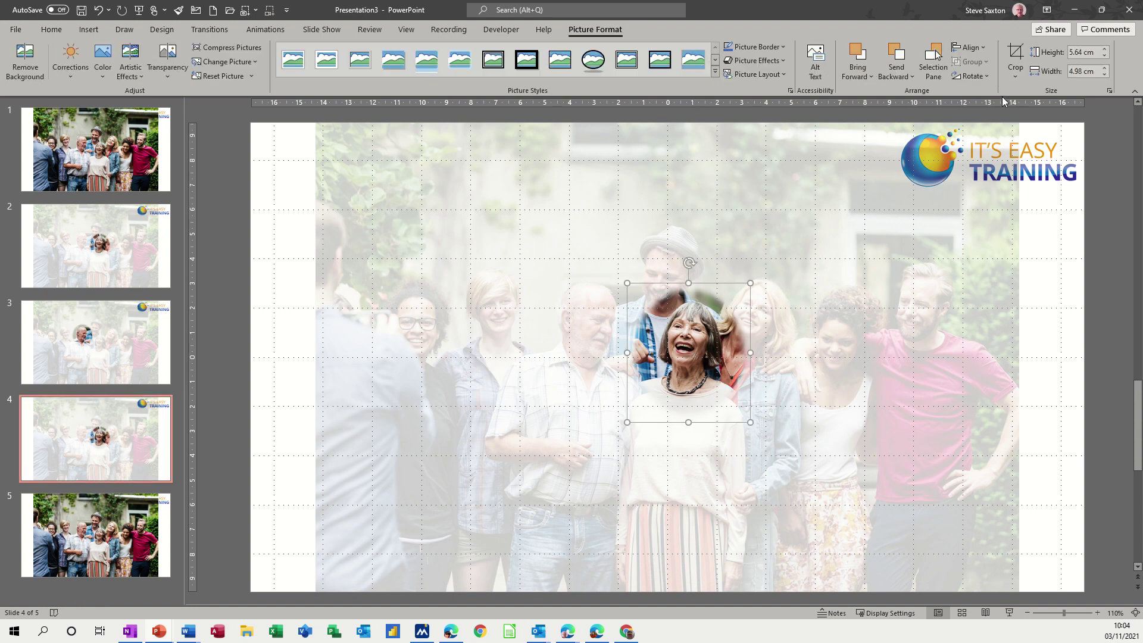
left_click(1016, 55)
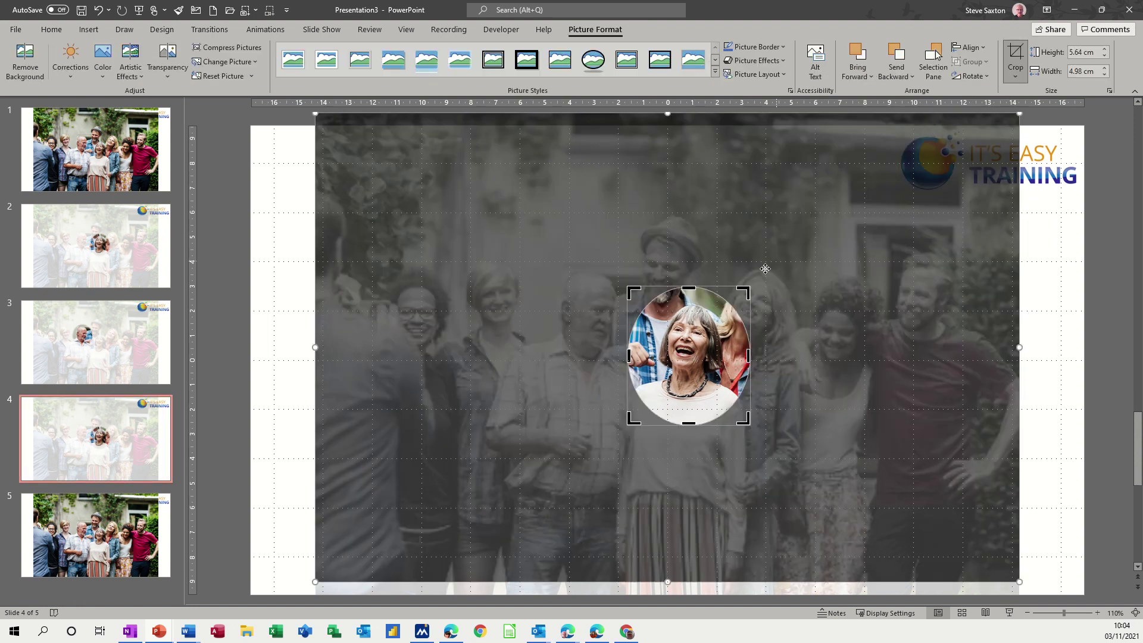
left_click_drag(714, 287, 951, 230)
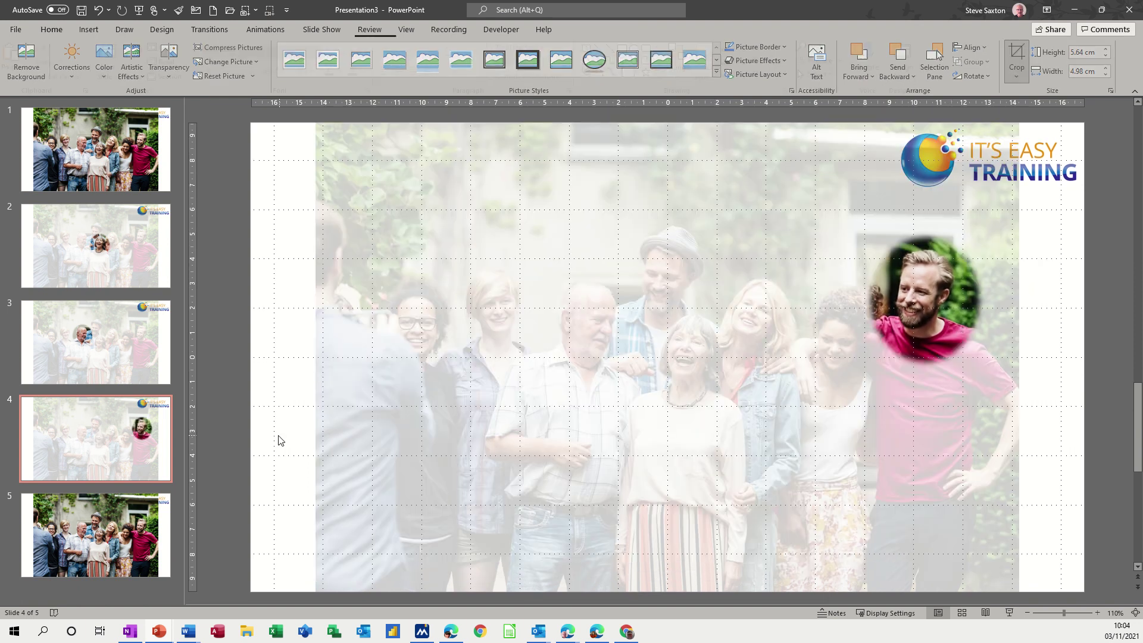
left_click(281, 439)
- Add a 'My Mum' text box just above the laughing woman's oval photo on slide 2
left_click(112, 244)
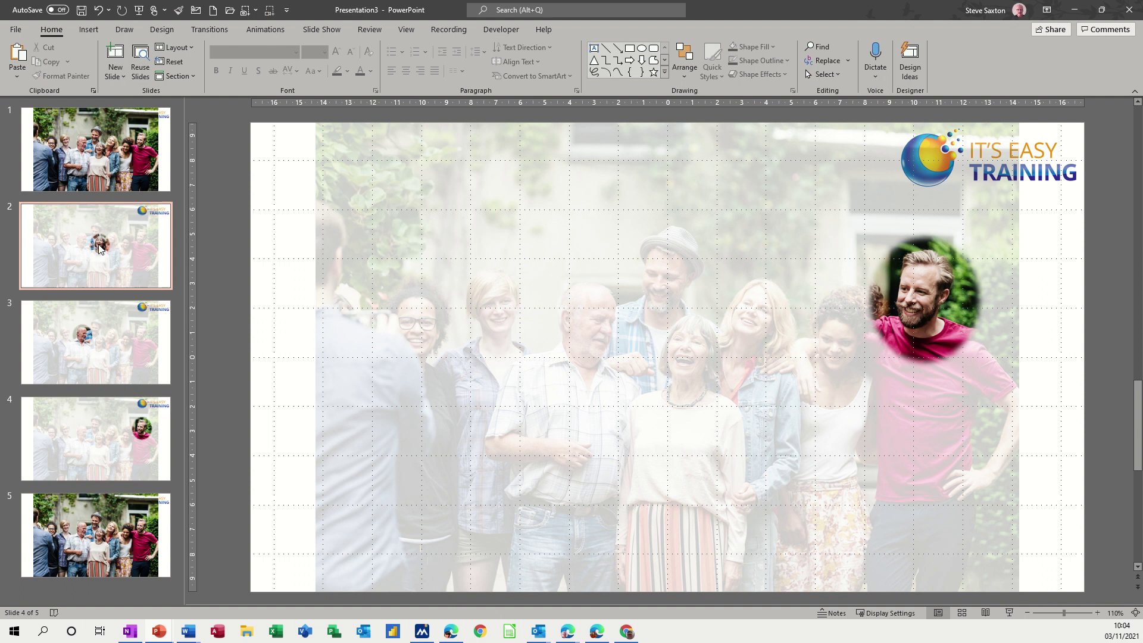
left_click(639, 371)
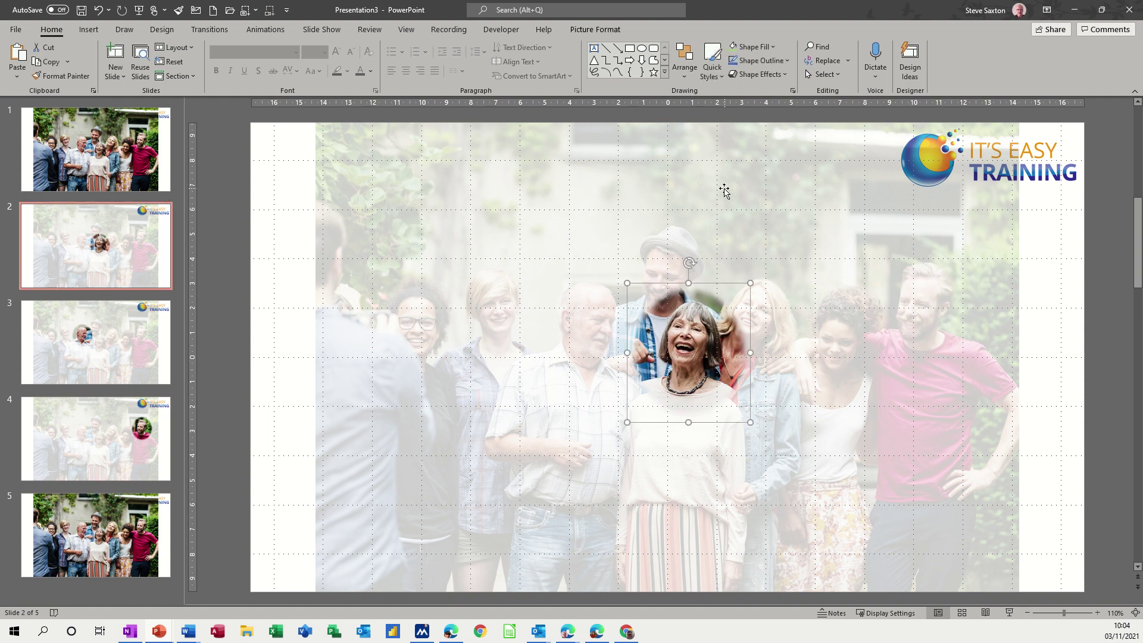
left_click(89, 29)
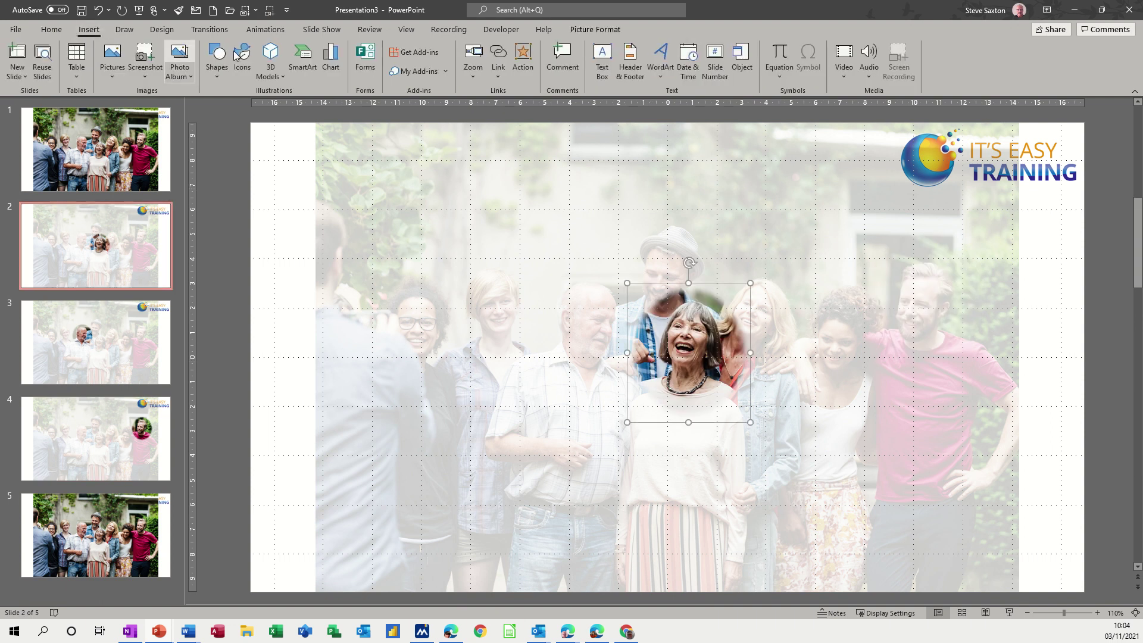
left_click(602, 63)
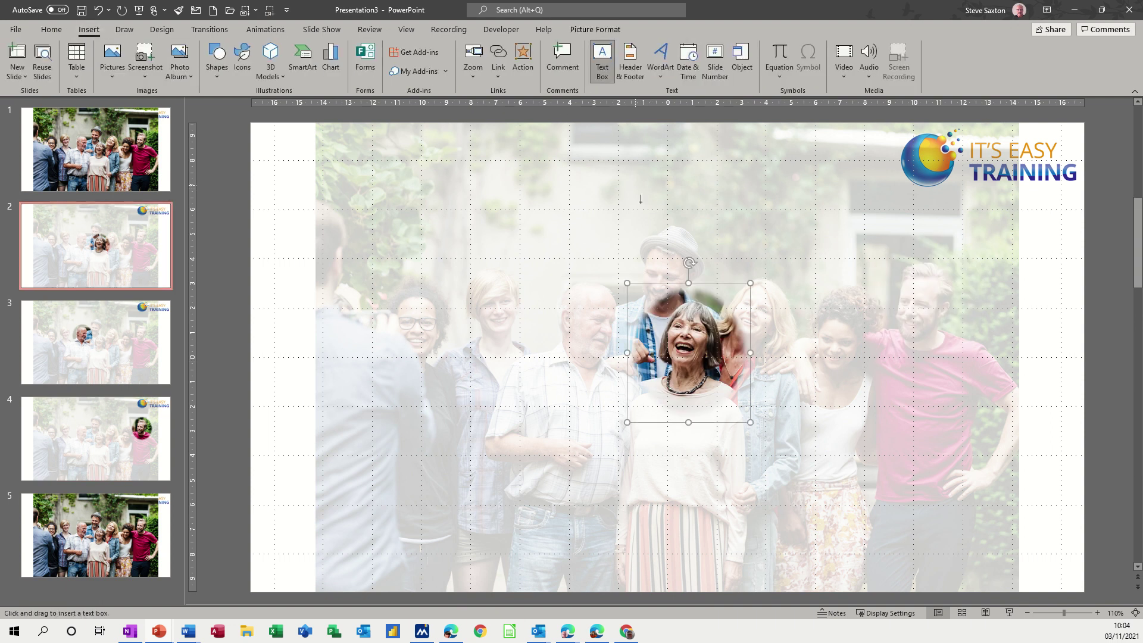
left_click_drag(630, 249, 749, 274)
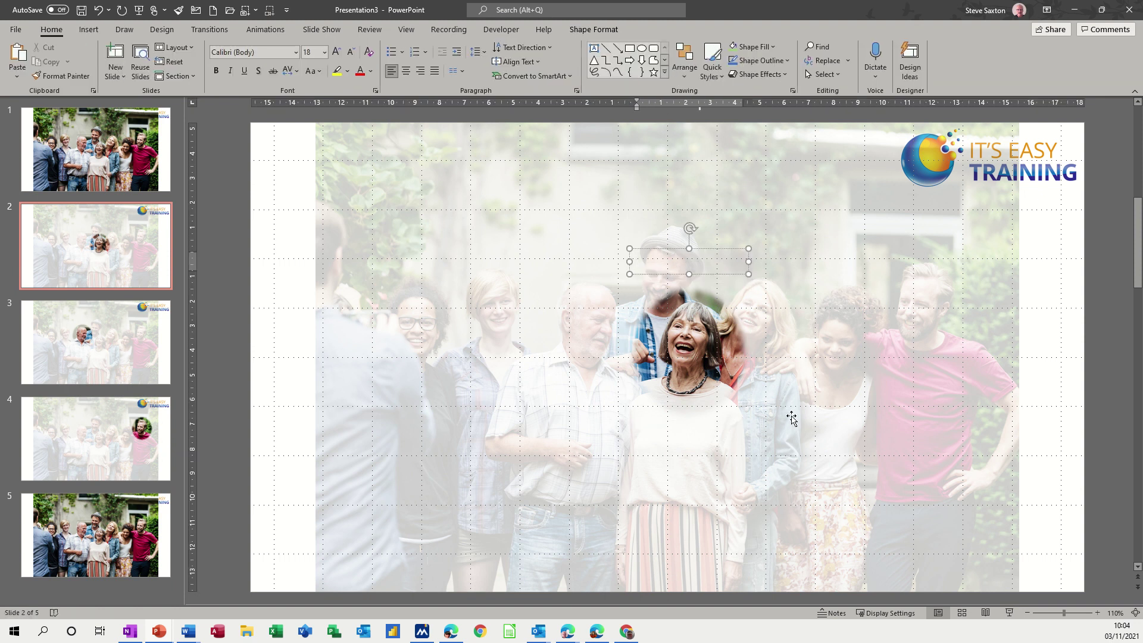
type("My Mum")
left_click(641, 251)
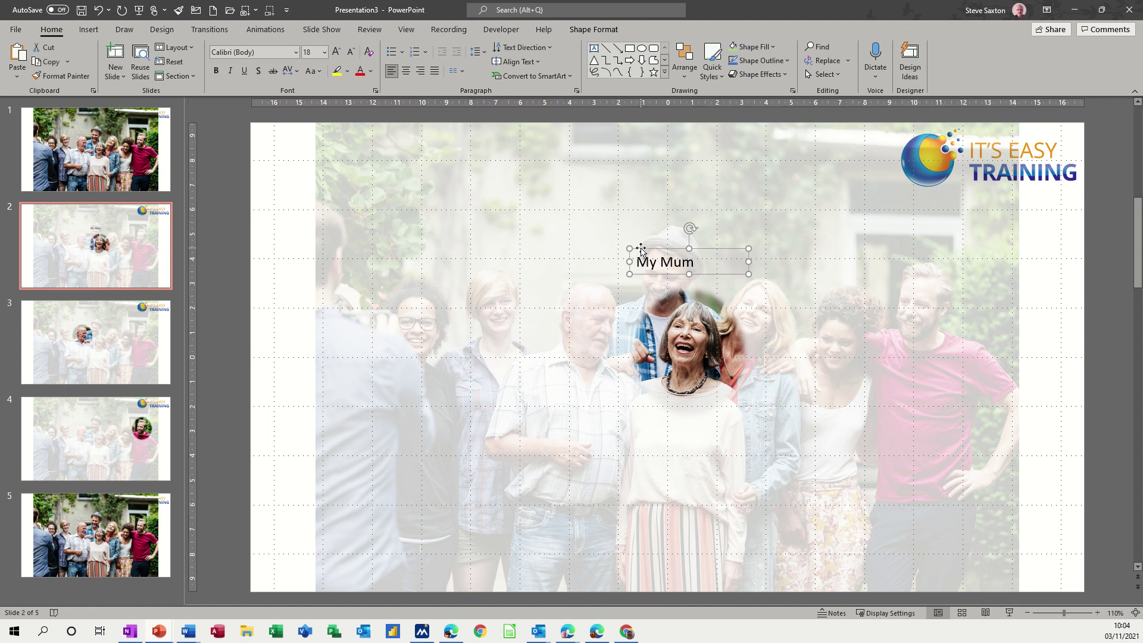
- Paste the label onto slide 3, change it to 'My Dad', and place it above the older man
left_click(120, 341)
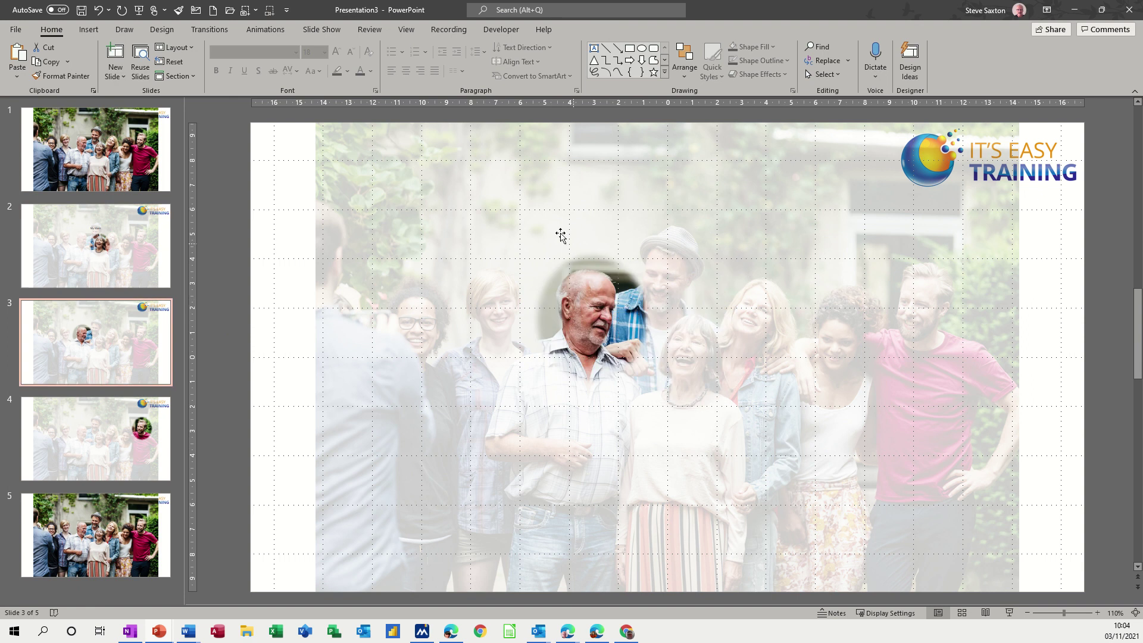
right_click(556, 217)
left_click(581, 277)
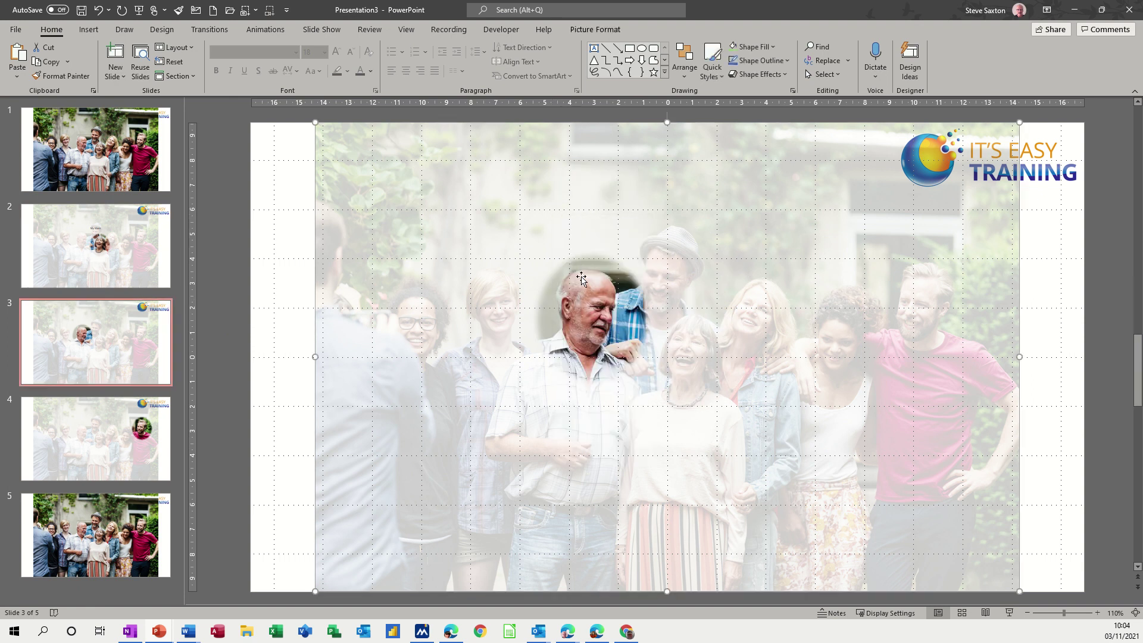
key("ctrl+v")
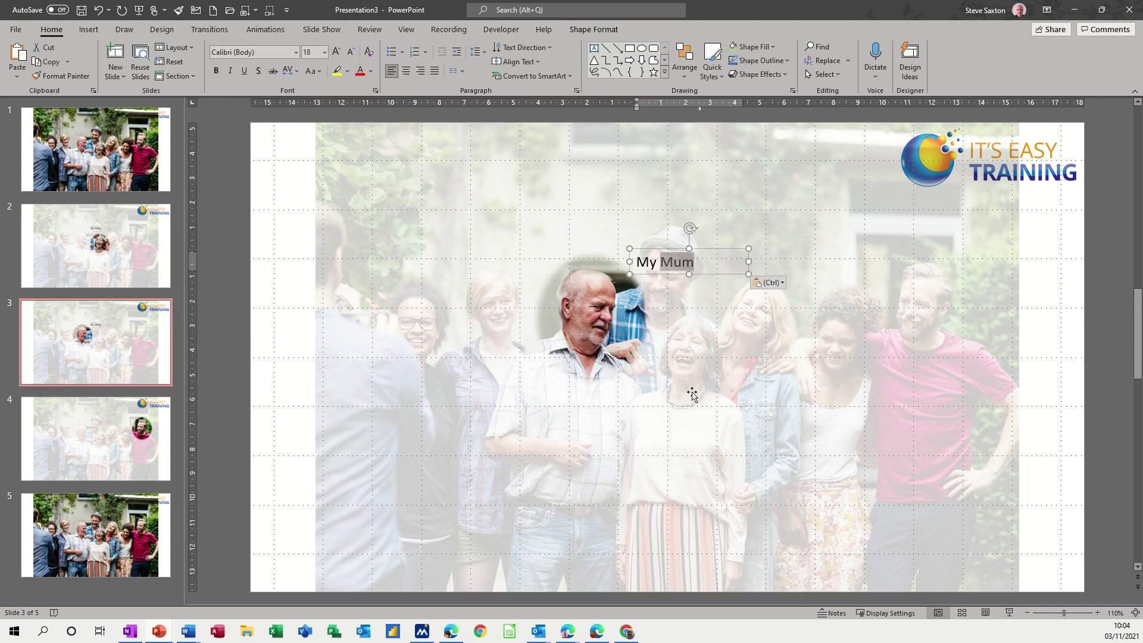
type("Dad")
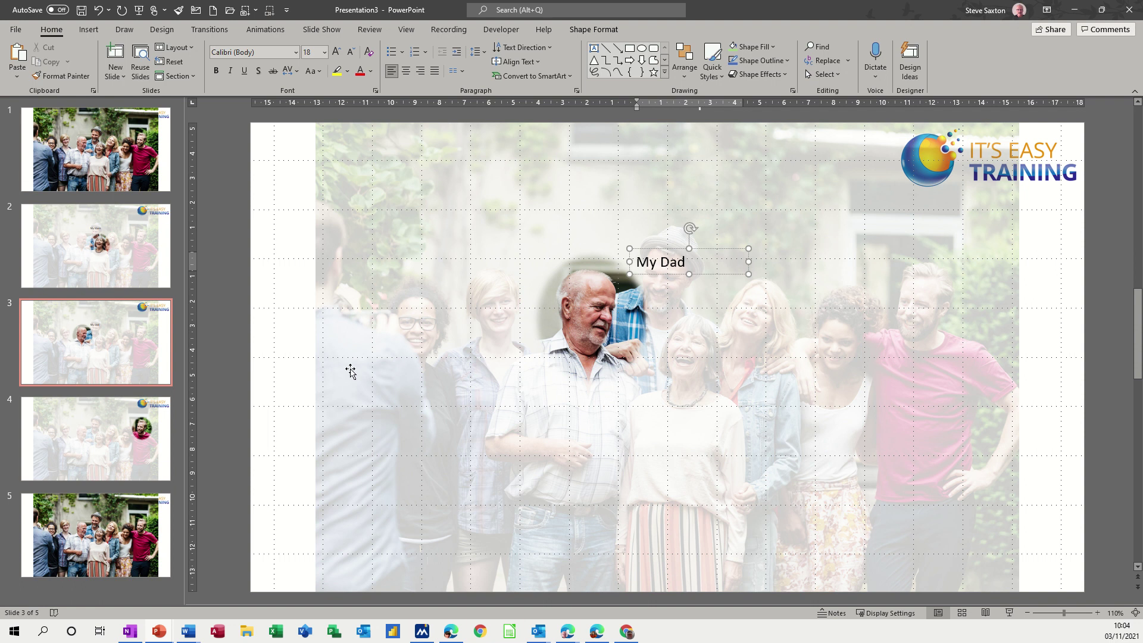
left_click_drag(658, 250, 577, 225)
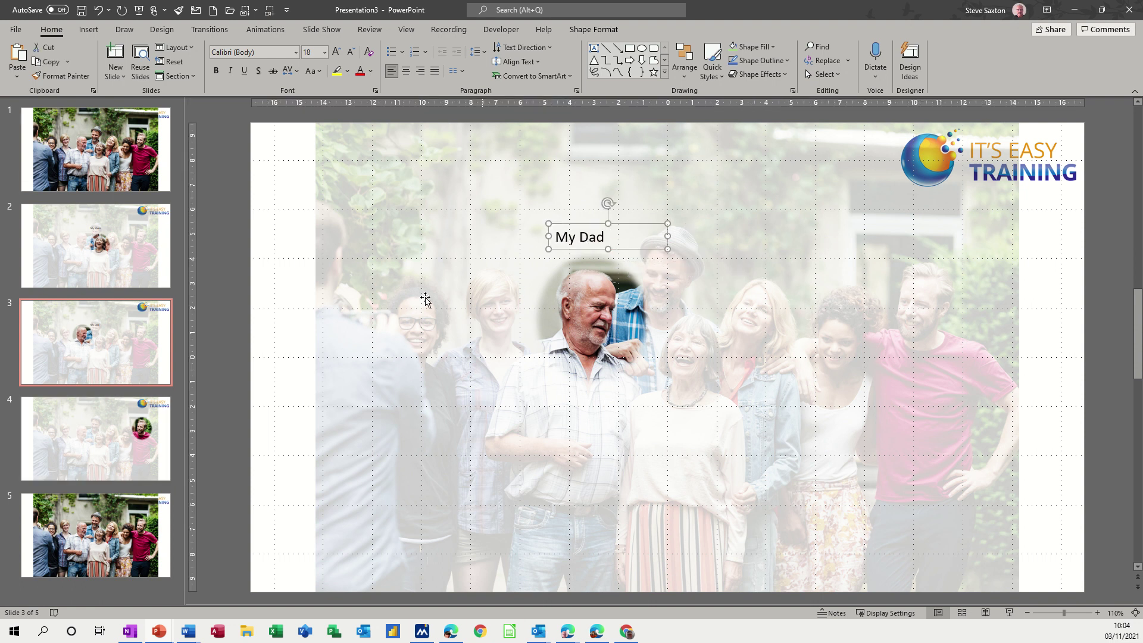
- Paste the label onto slide 4, change it to 'My Brother', and place it above the bearded man
left_click(88, 427)
right_click(767, 204)
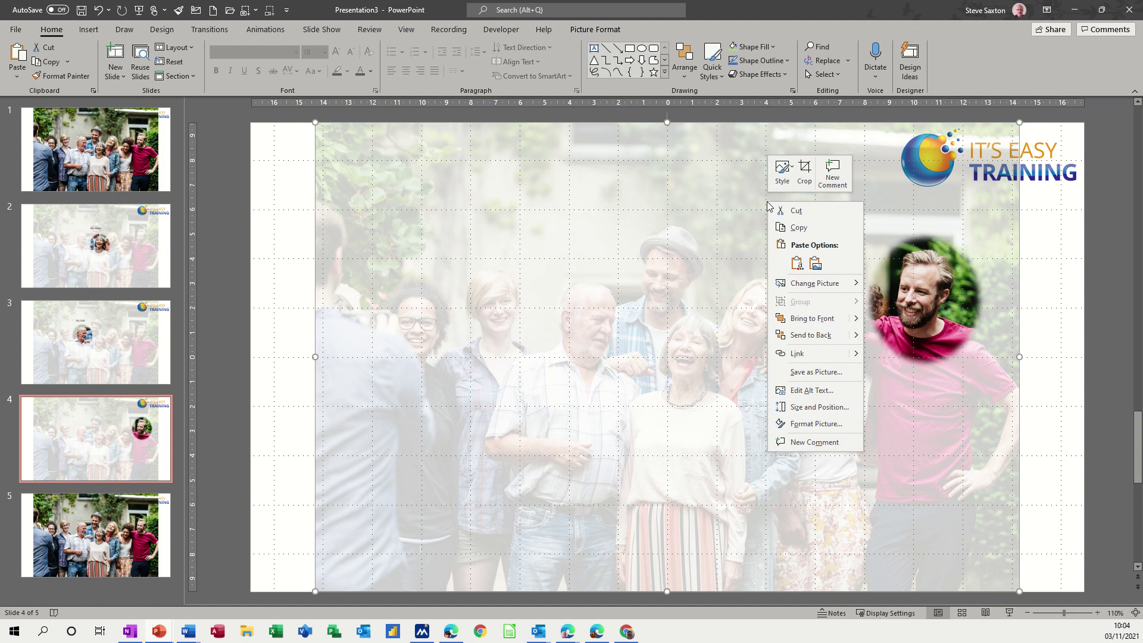
left_click(797, 264)
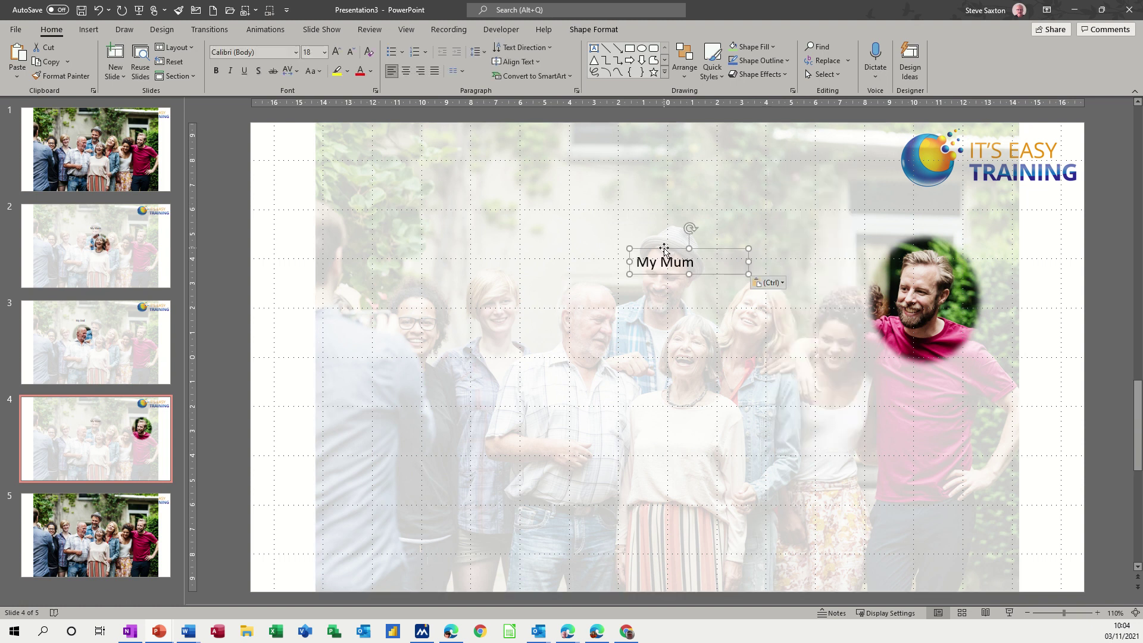
double_click(677, 262)
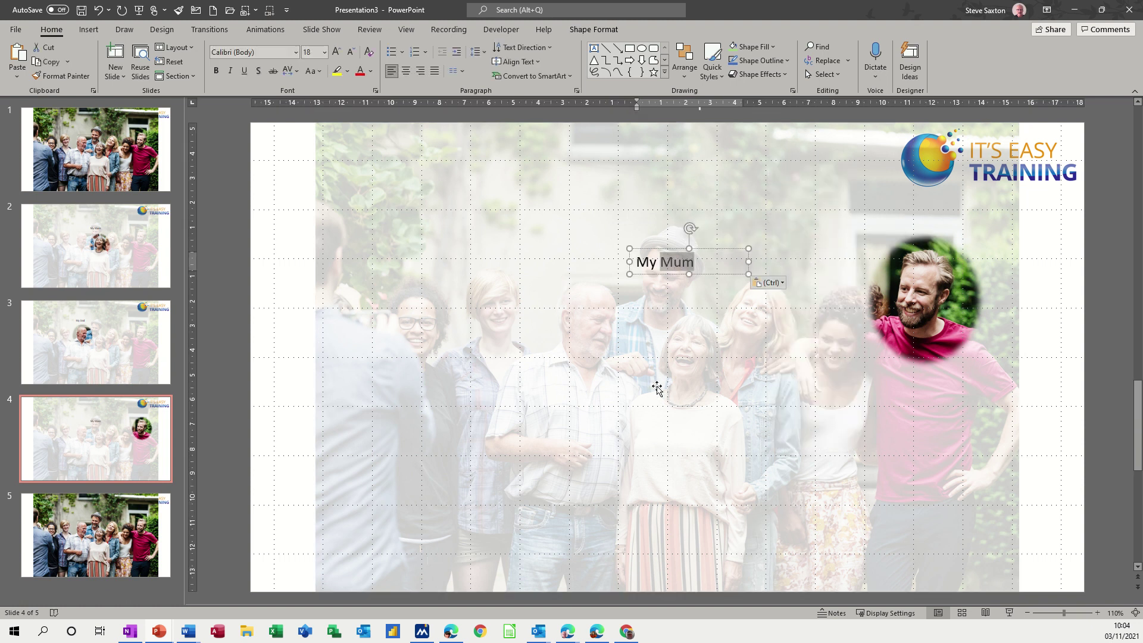
type("Brother")
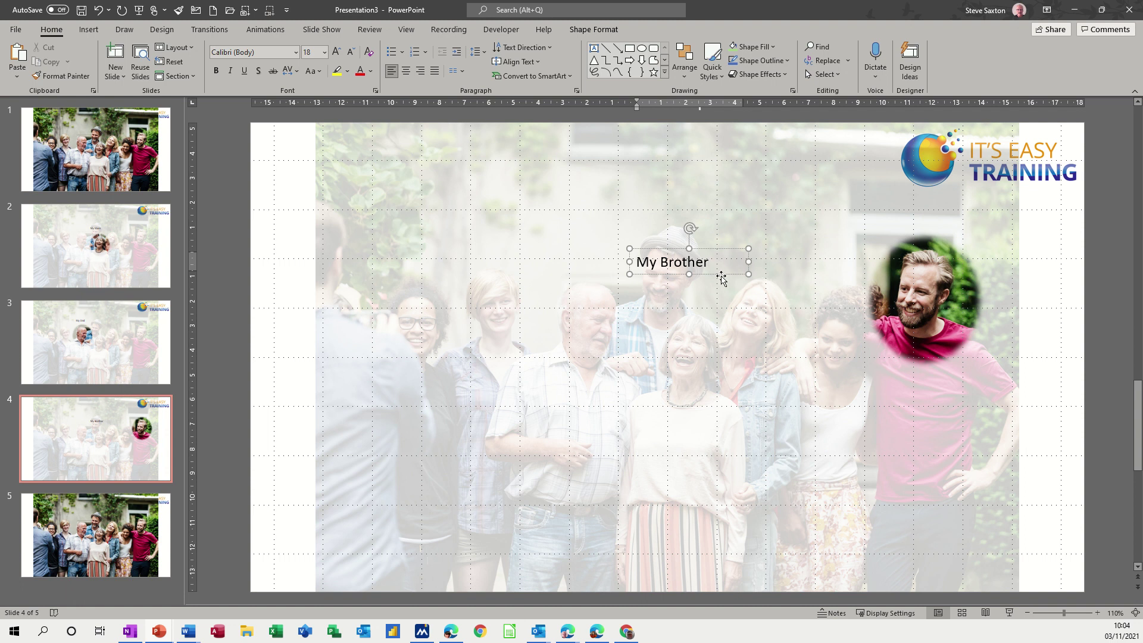
left_click_drag(723, 249, 972, 208)
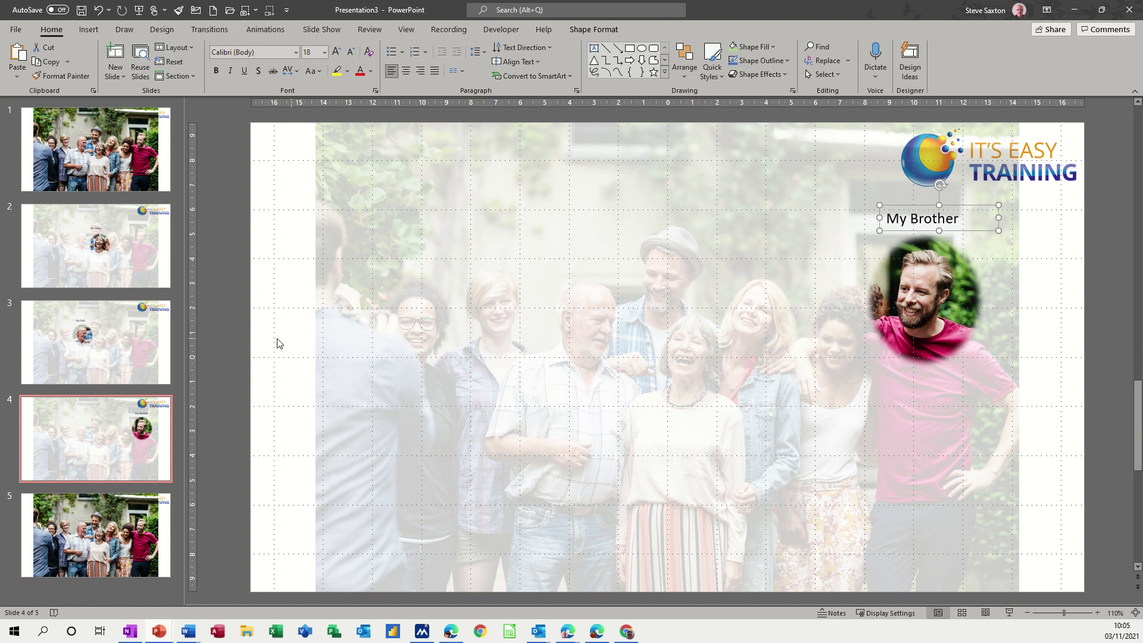
left_click(69, 426)
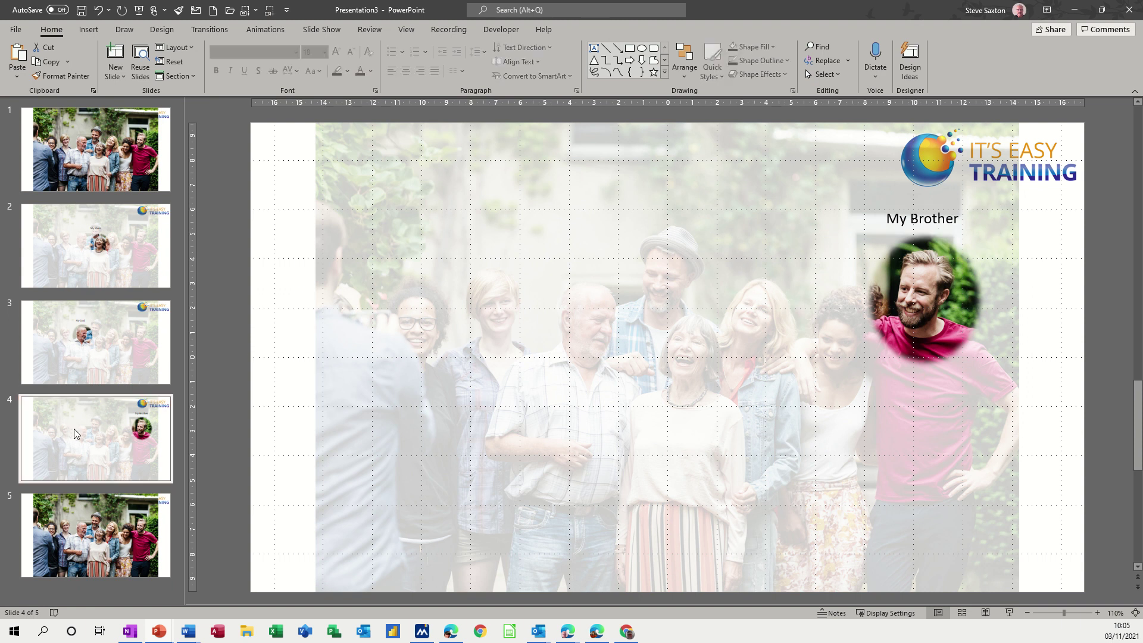
- Add a 'My Family and Friends' text box near the top of slide 1's group photo
left_click(85, 165)
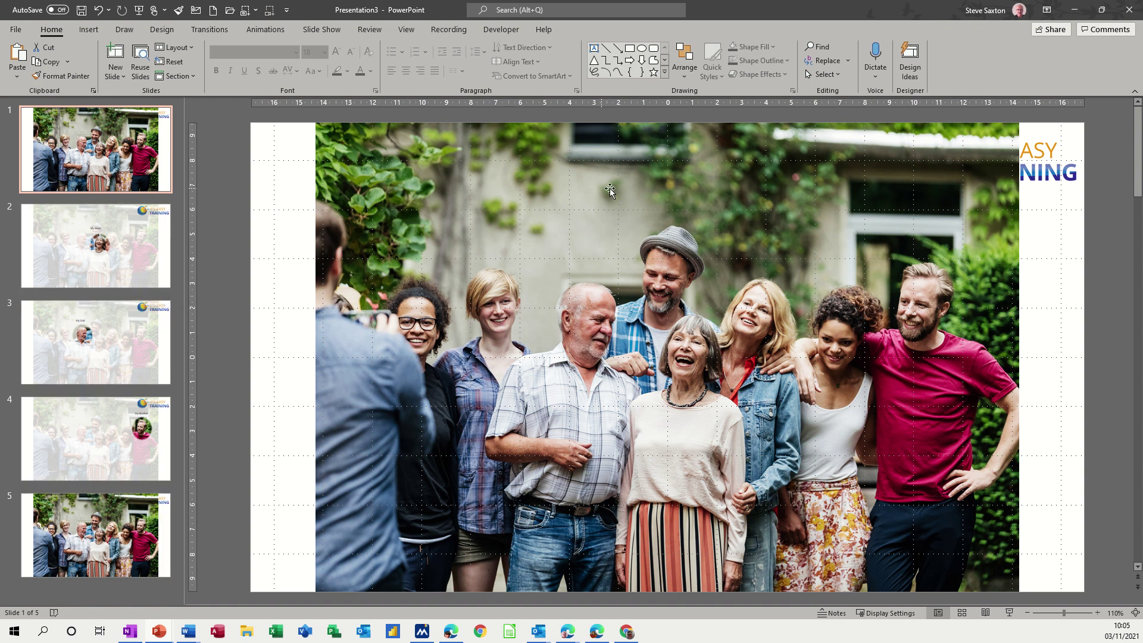
left_click(89, 29)
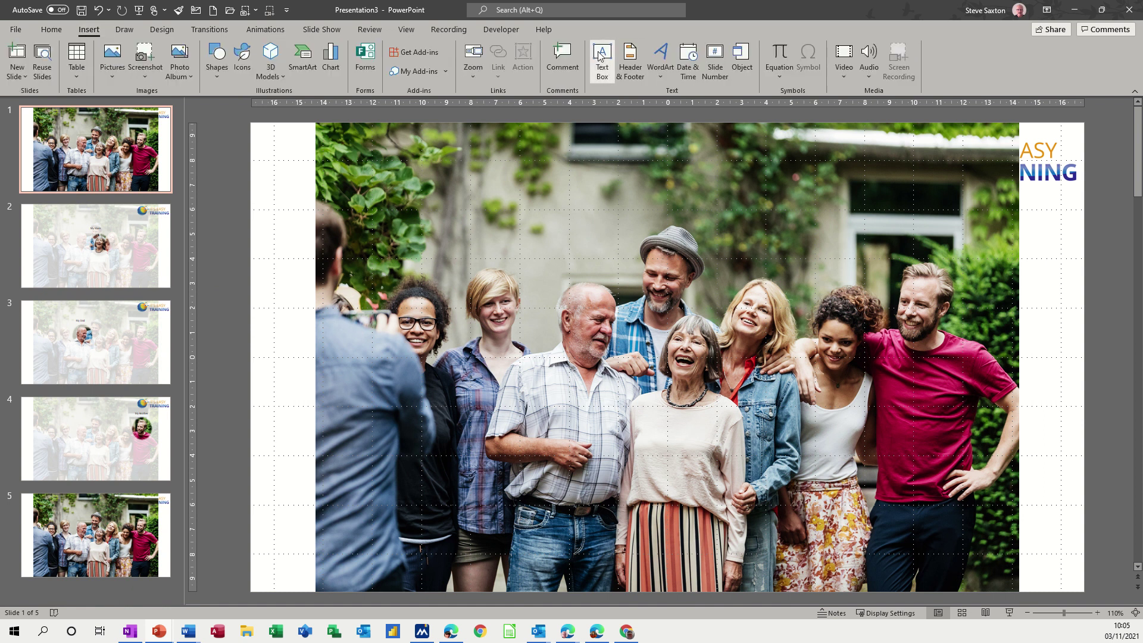
left_click(603, 59)
left_click_drag(574, 170, 817, 204)
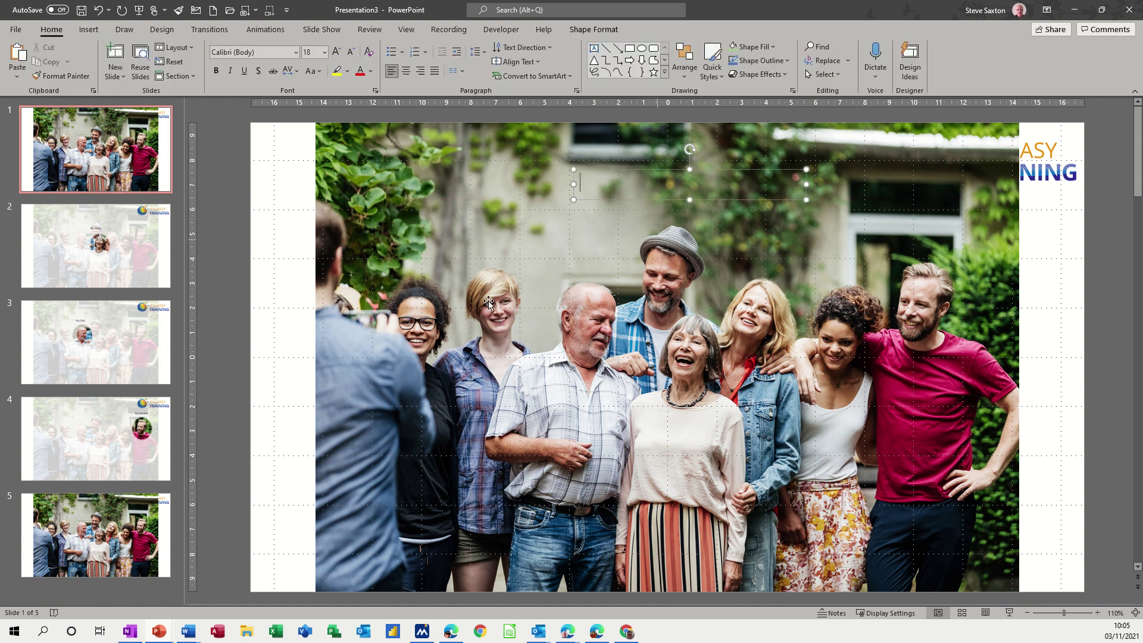
type("My")
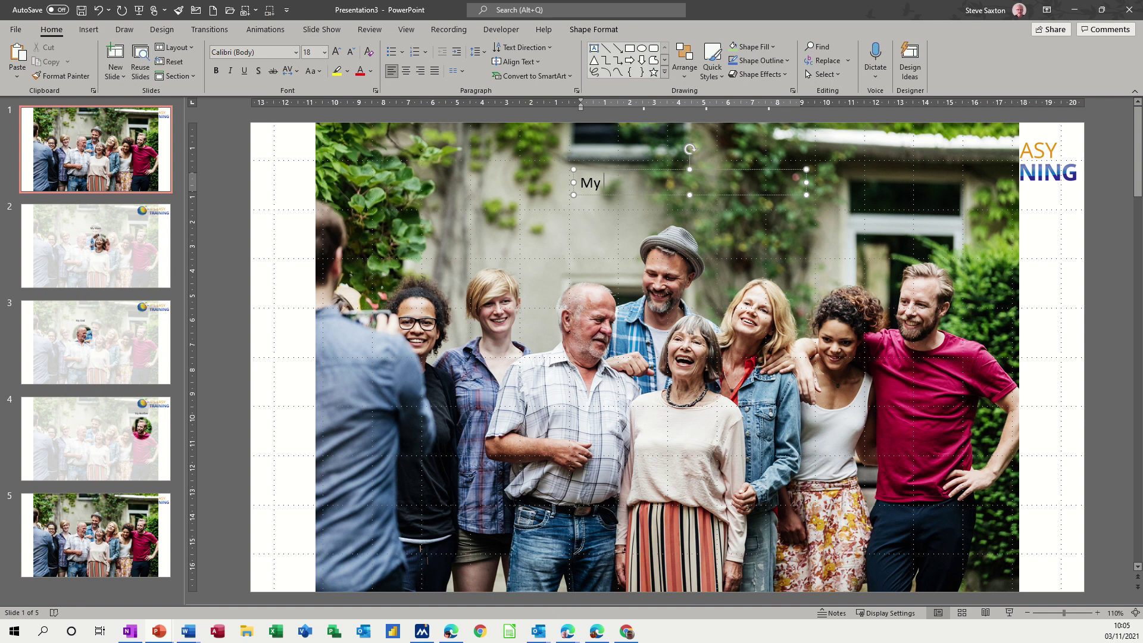
type(" Family and Friends")
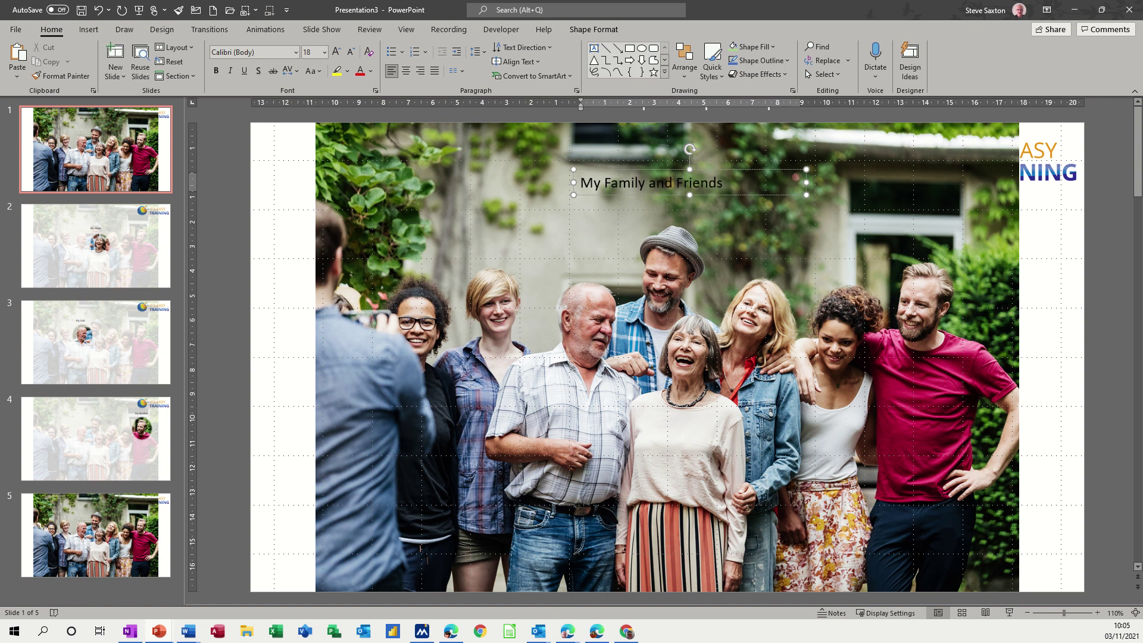
left_click(633, 227)
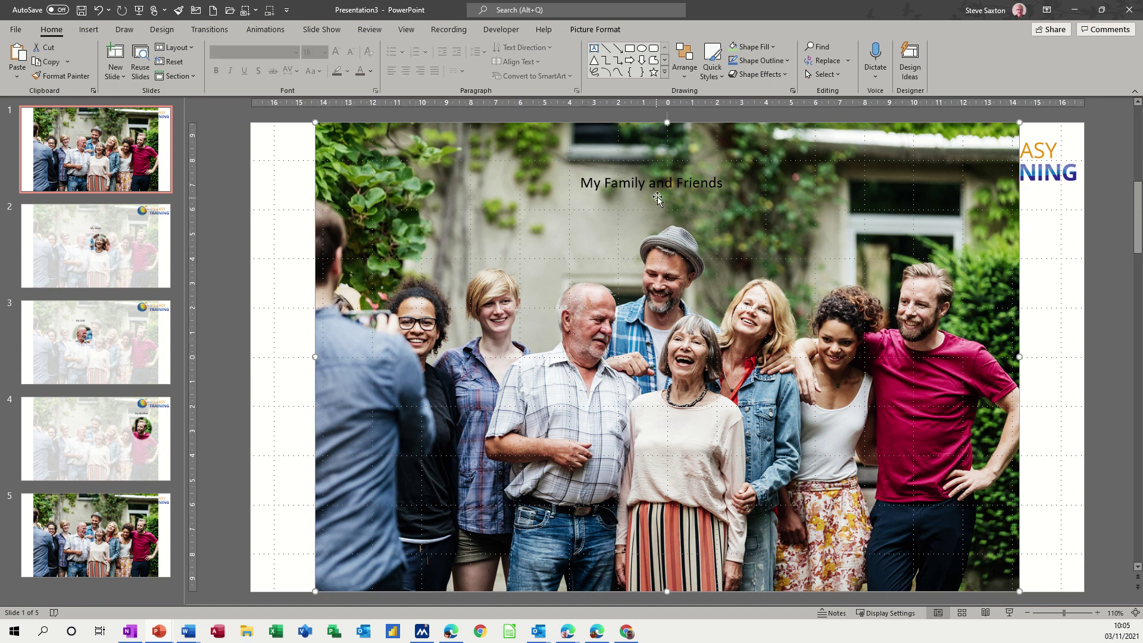
- Give the title a light-green fill, centre it, and make the whole text bold
left_click(661, 182)
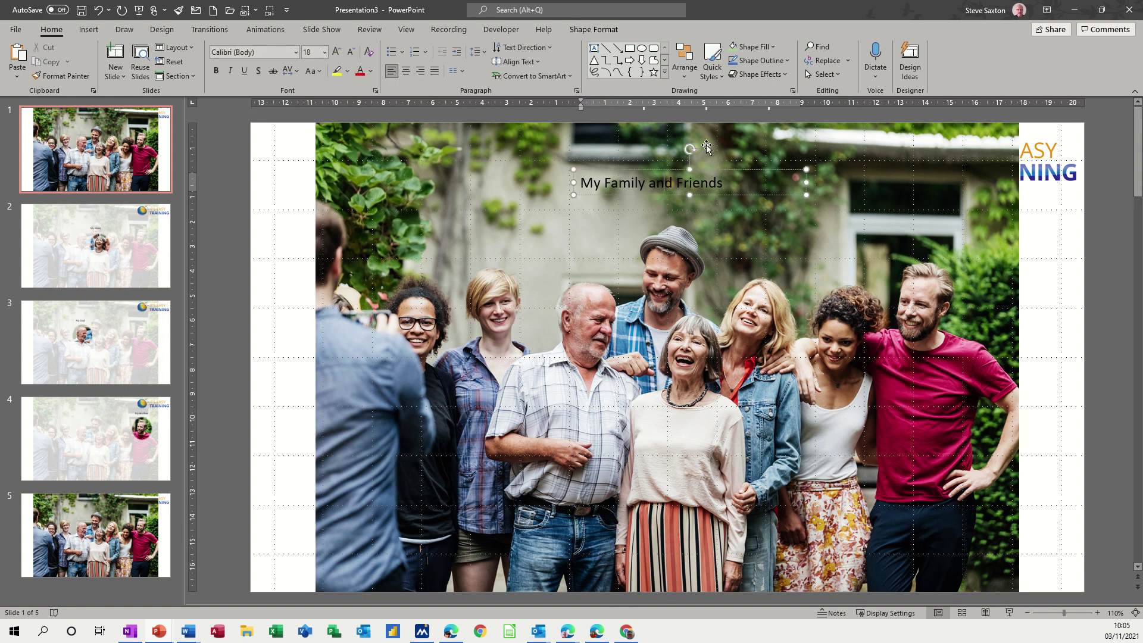
left_click(750, 47)
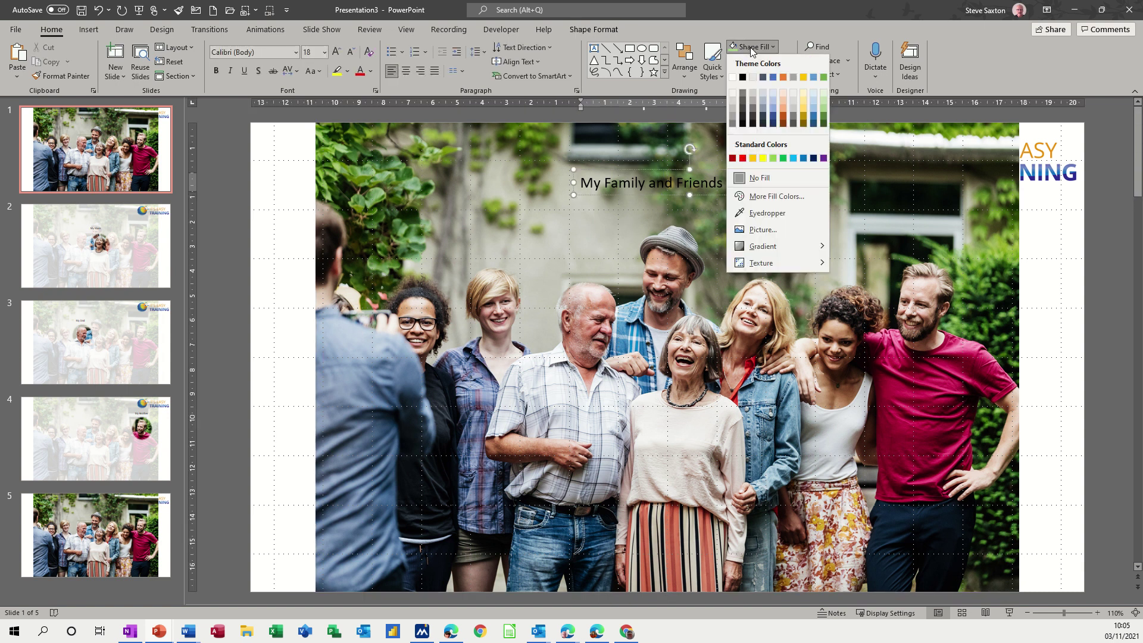
left_click(776, 159)
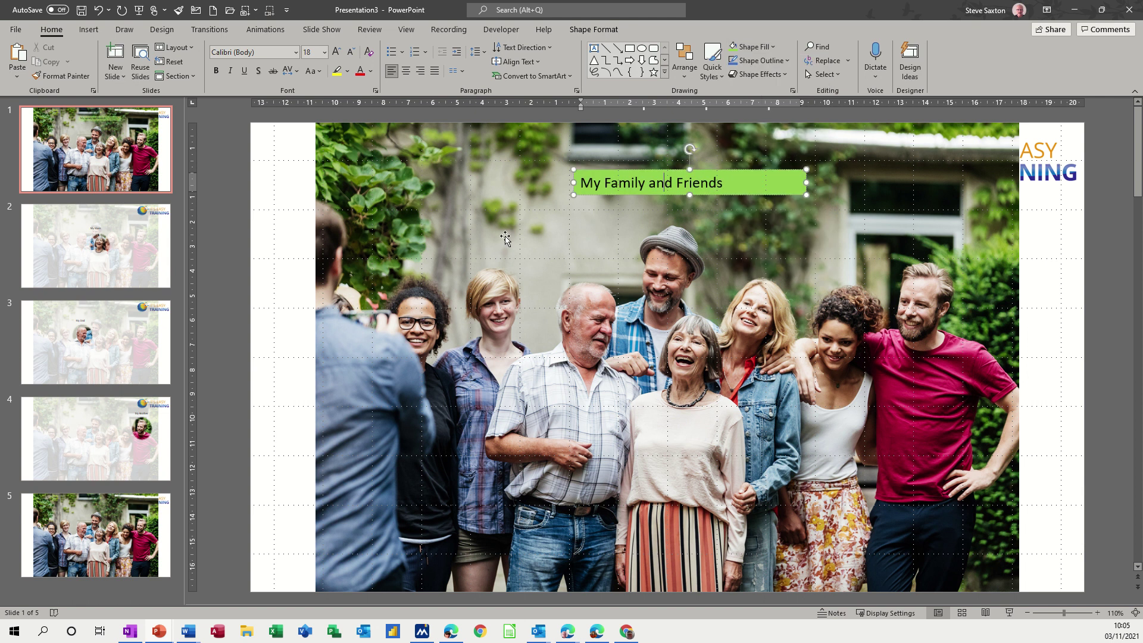
left_click(409, 74)
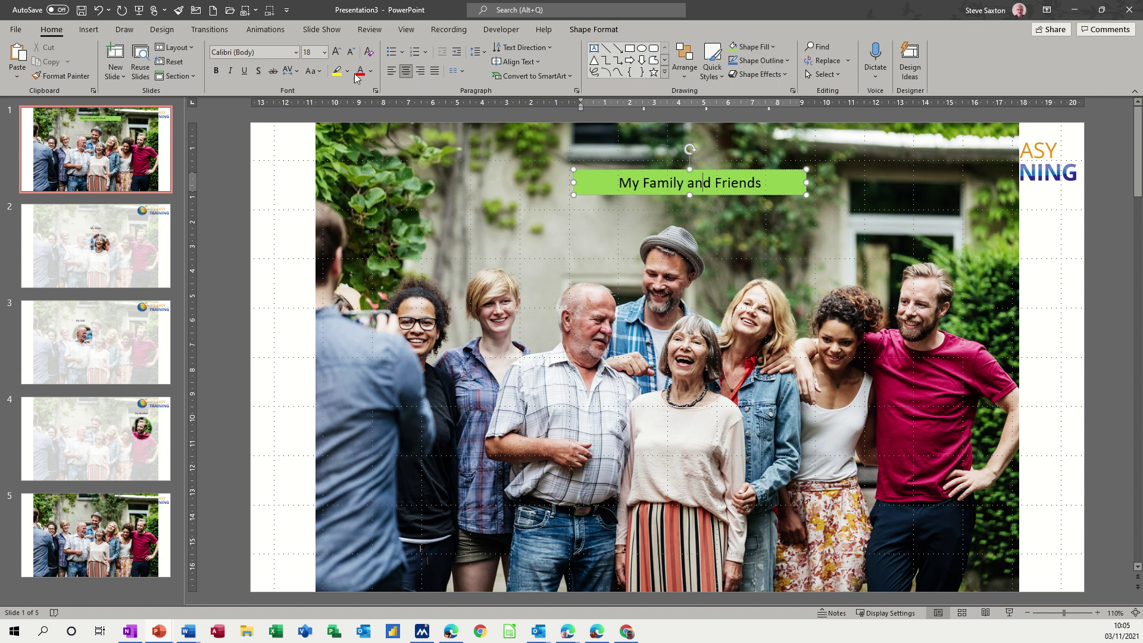
left_click(220, 70)
left_click(614, 207)
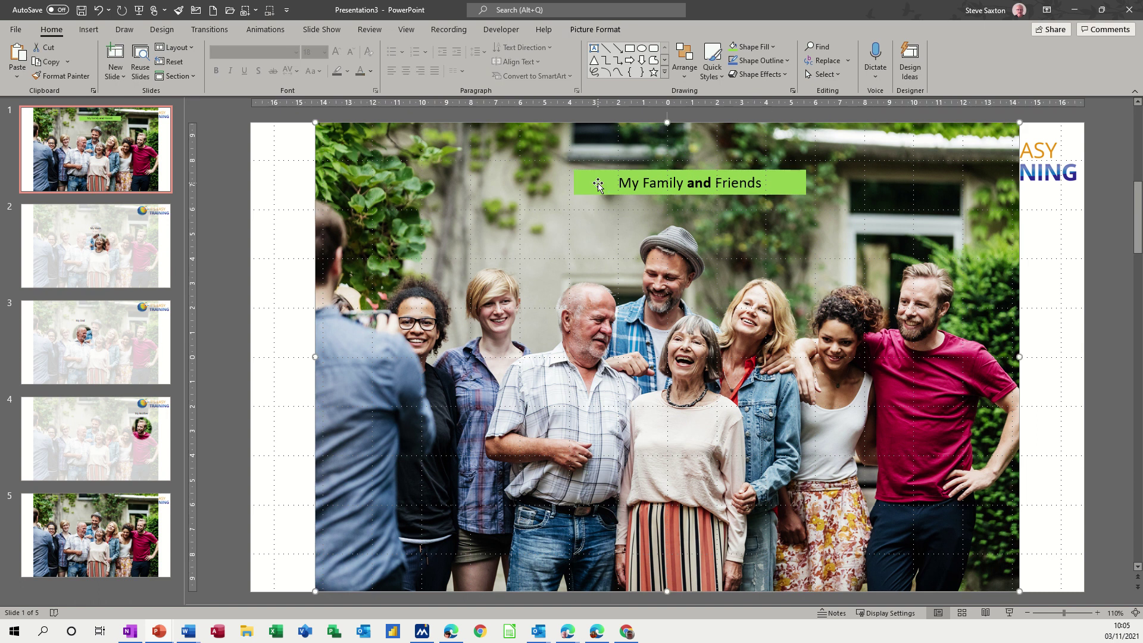
left_click(598, 190)
double_click(619, 184)
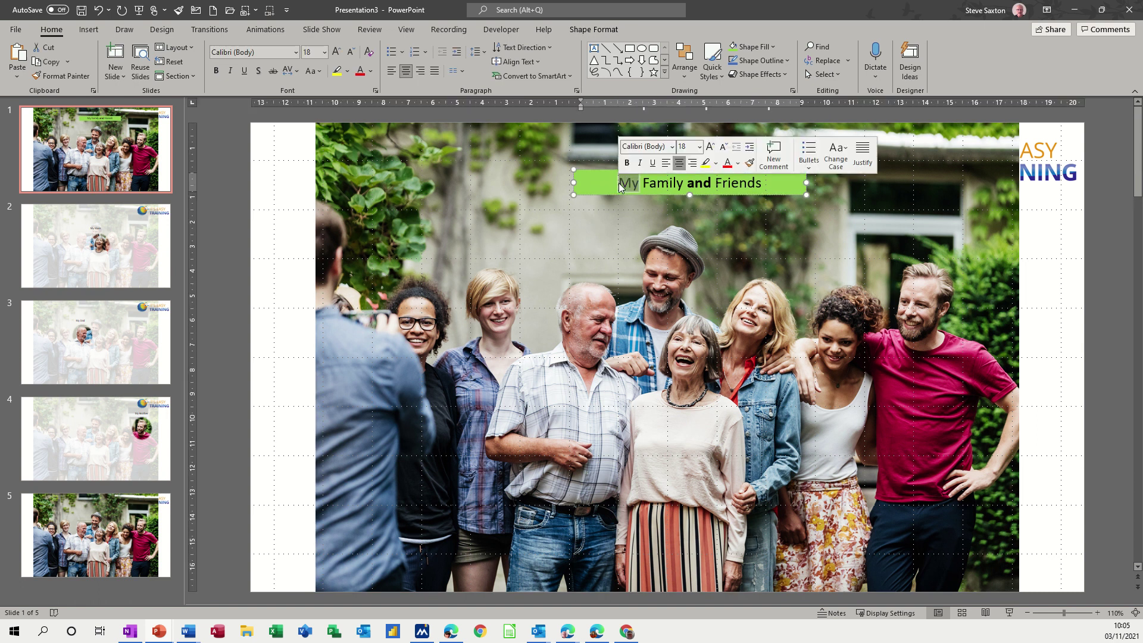
left_click_drag(619, 184, 750, 183)
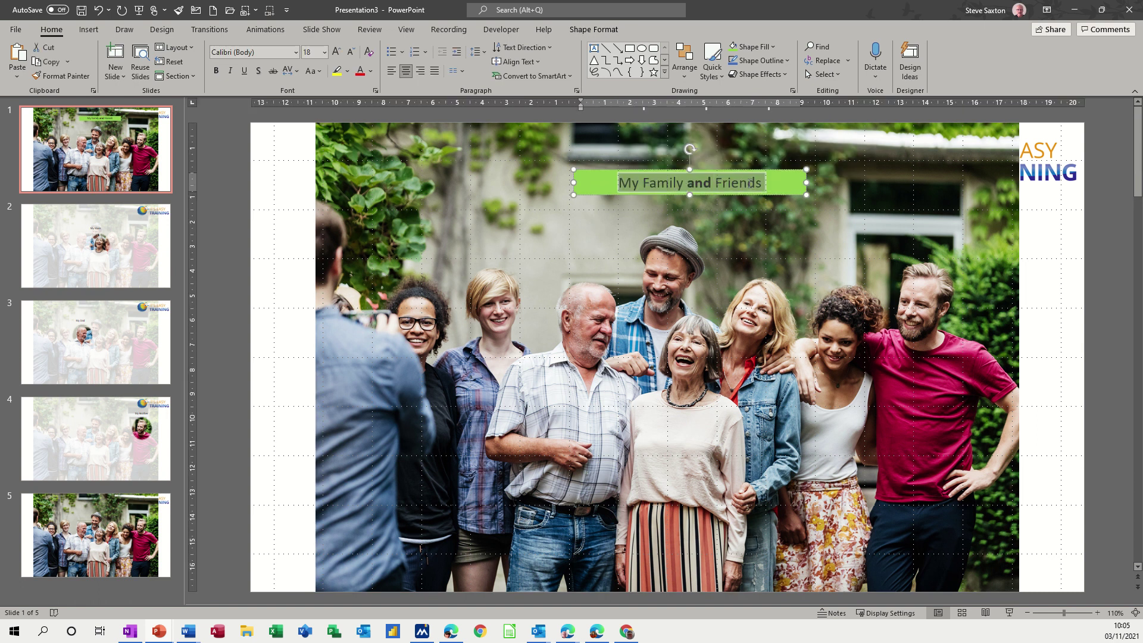
left_click(216, 70)
left_click(417, 256)
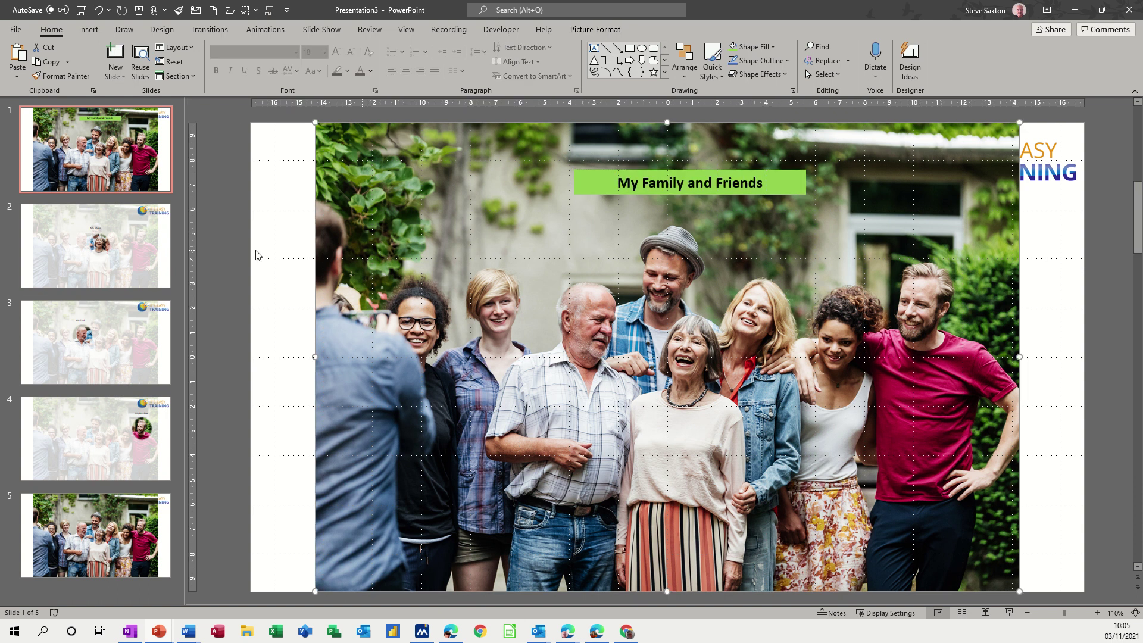
left_click(167, 243)
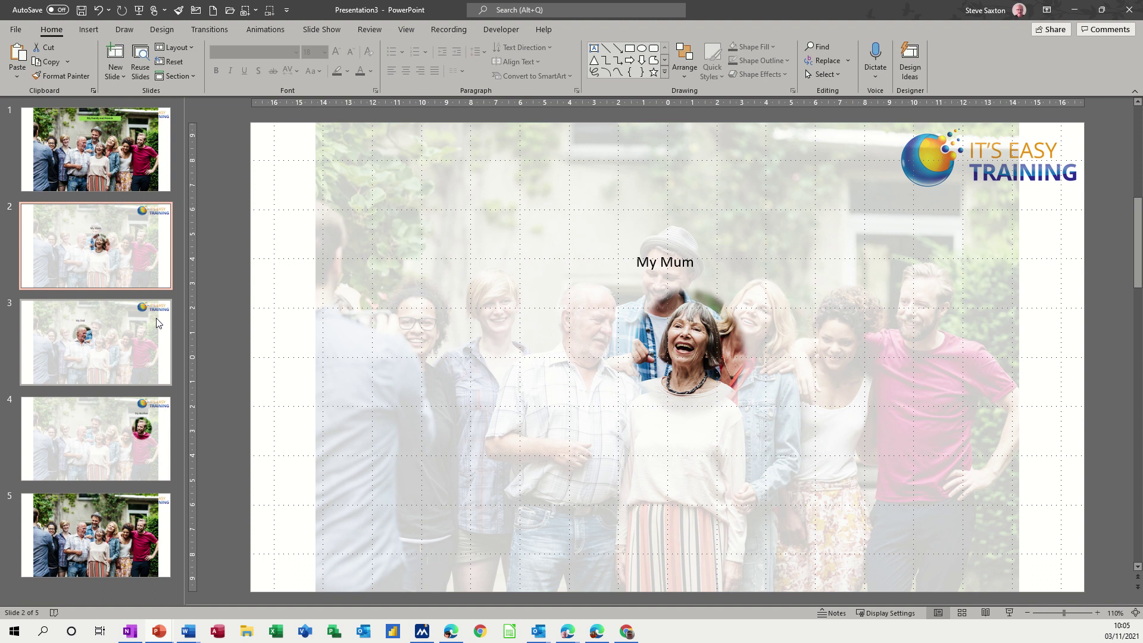
- Give slides 2–5 a Morph transition (02.00 duration), leaving slide 1 with no transition
left_click(158, 324, "ctrl")
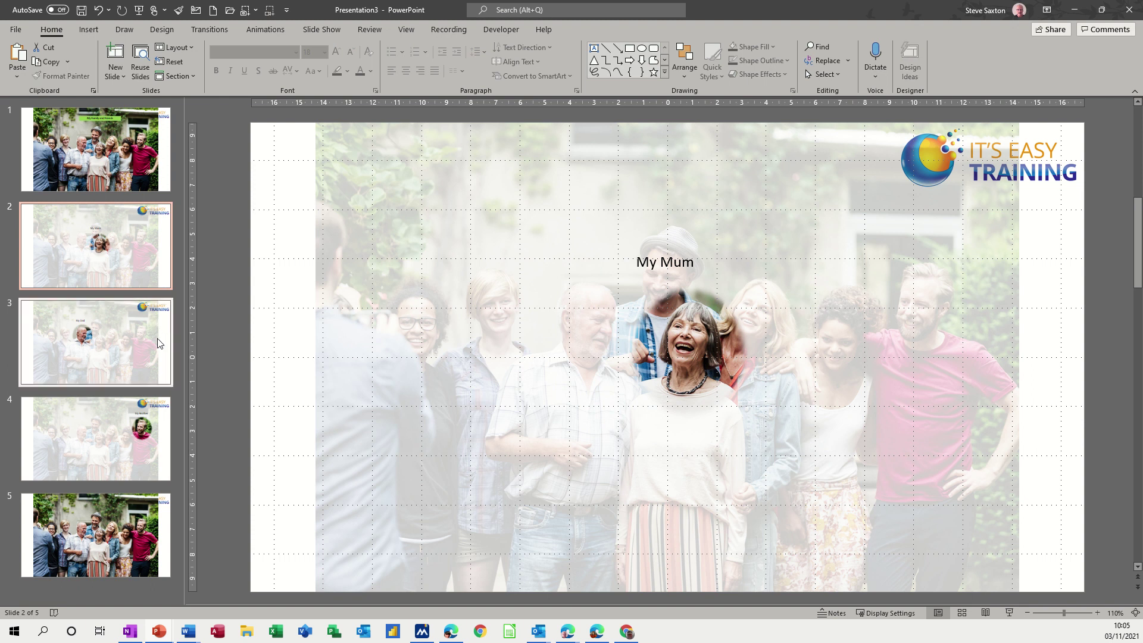
left_click(169, 427, "ctrl")
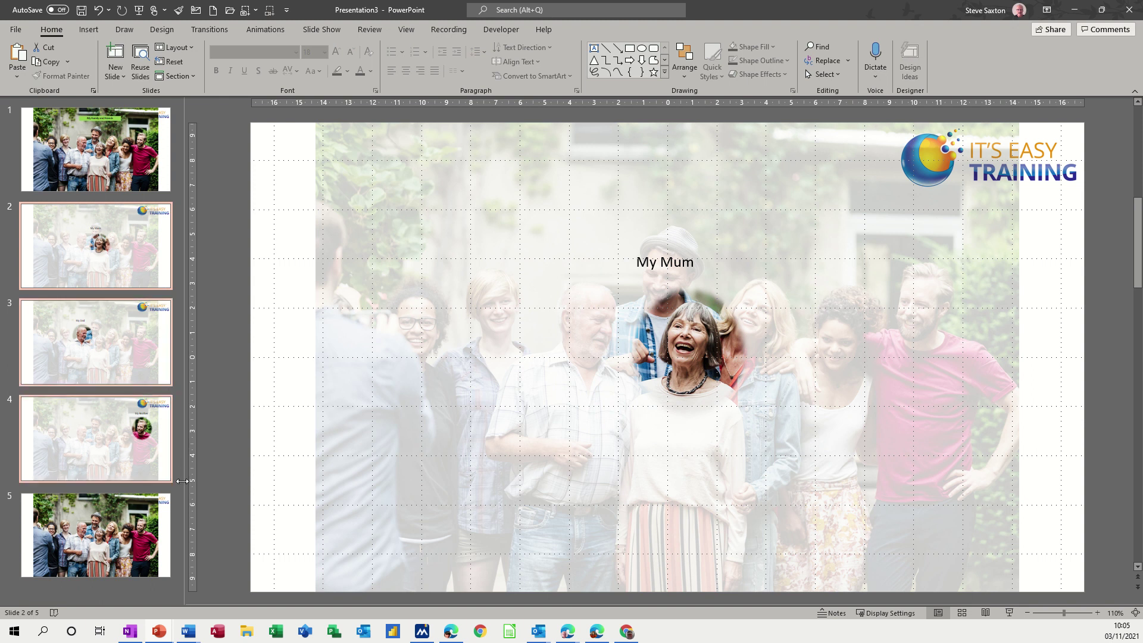
left_click(174, 518, "ctrl")
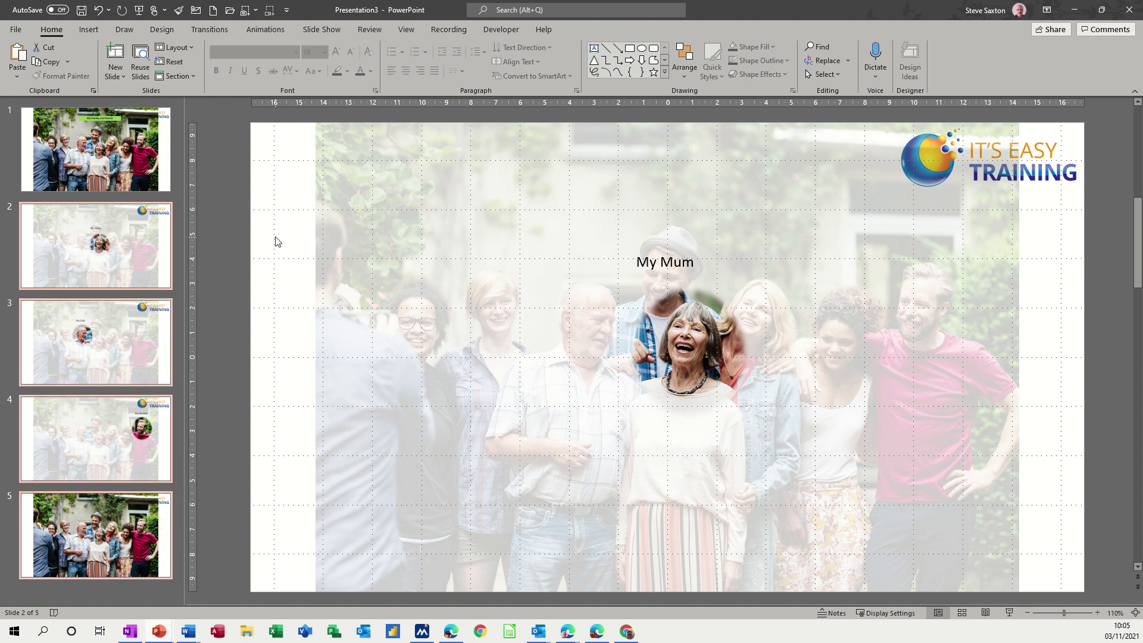
left_click(198, 31)
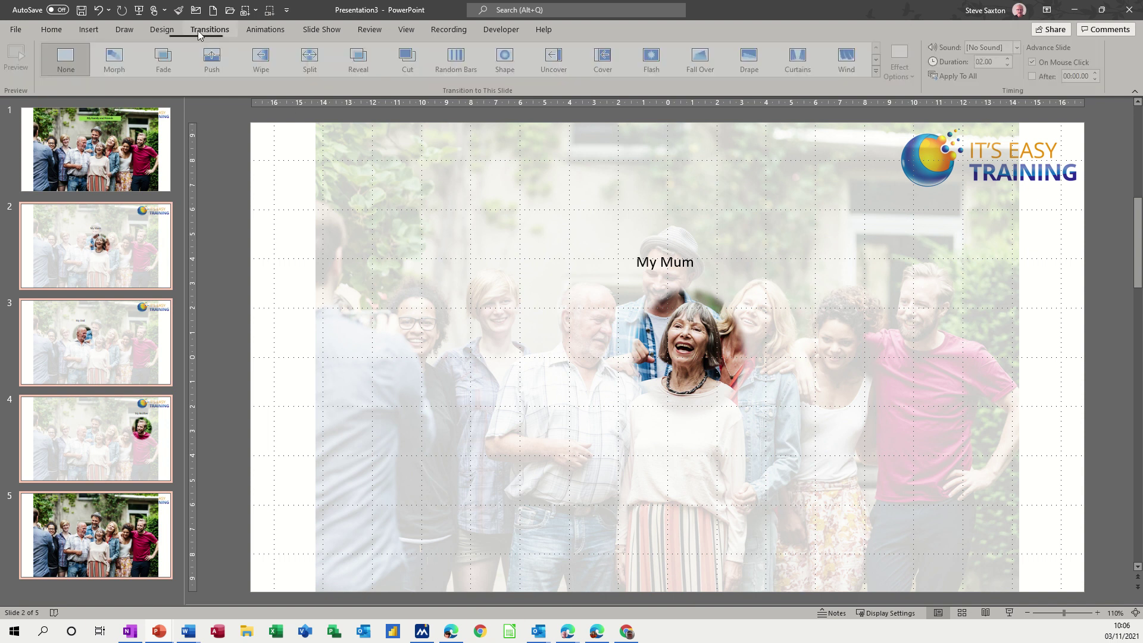
left_click(118, 61)
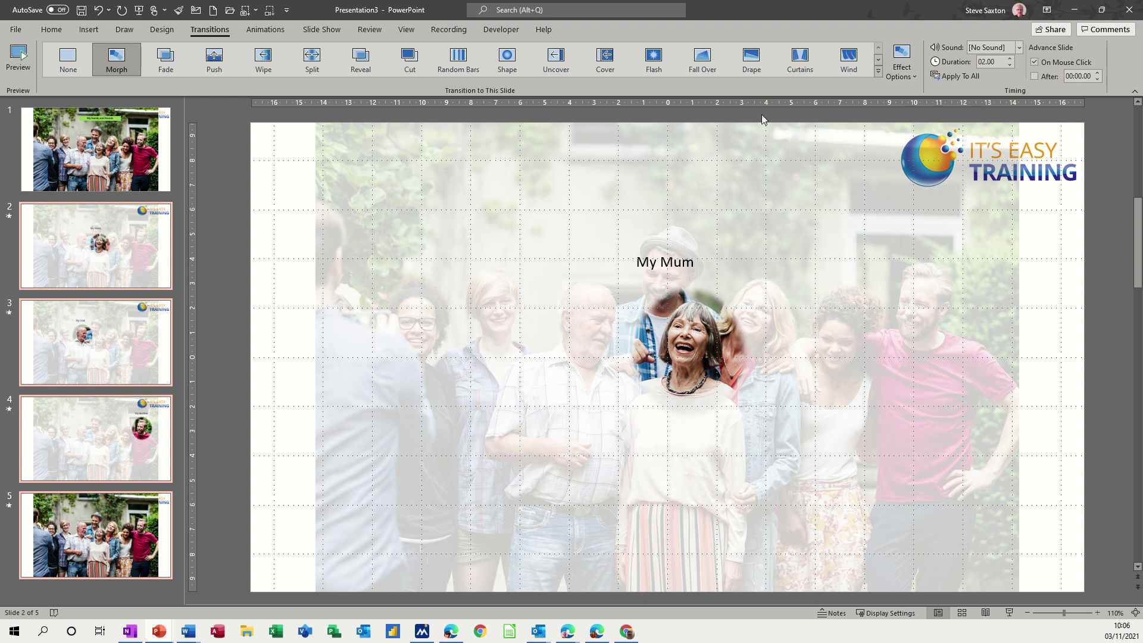
left_click(126, 160)
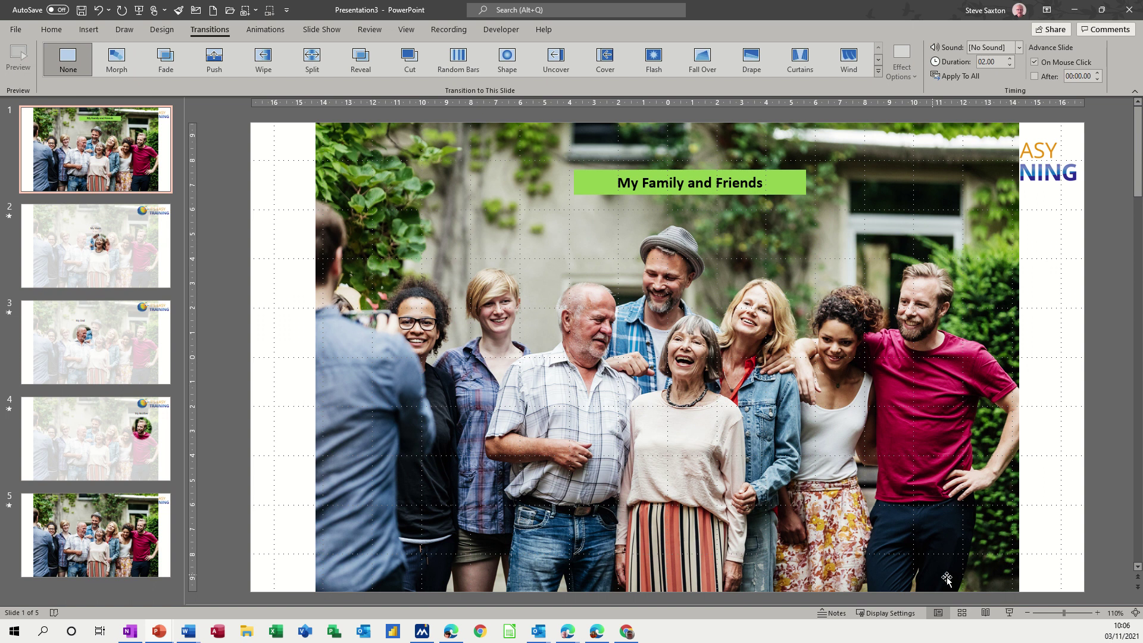
- Play the deck as a slide show from slide 1 through to slide 5
left_click(1011, 617)
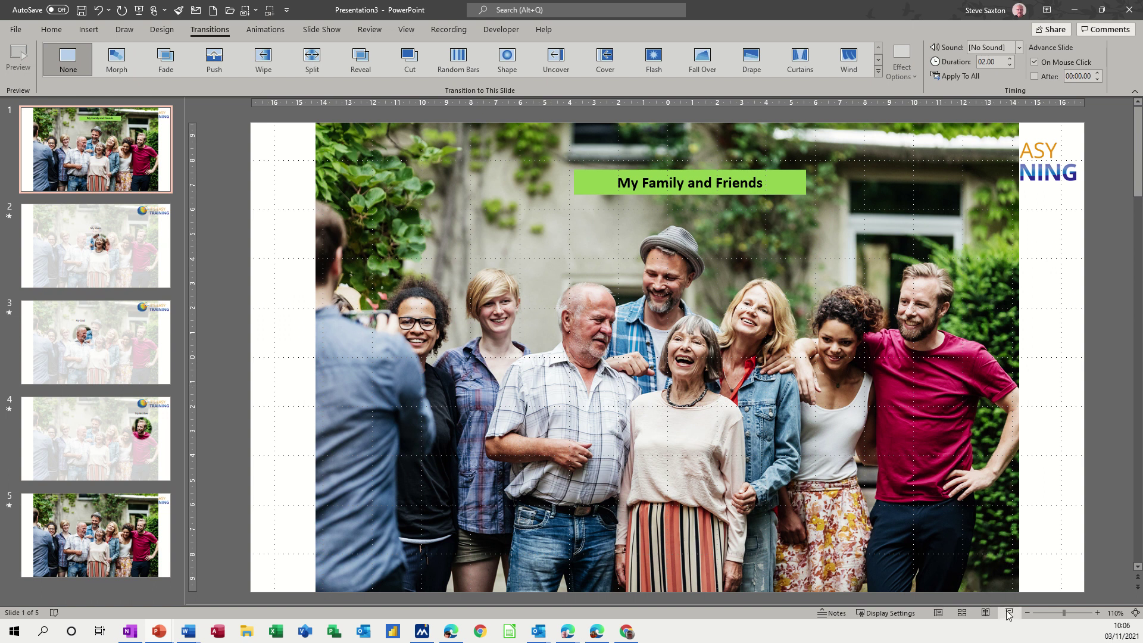